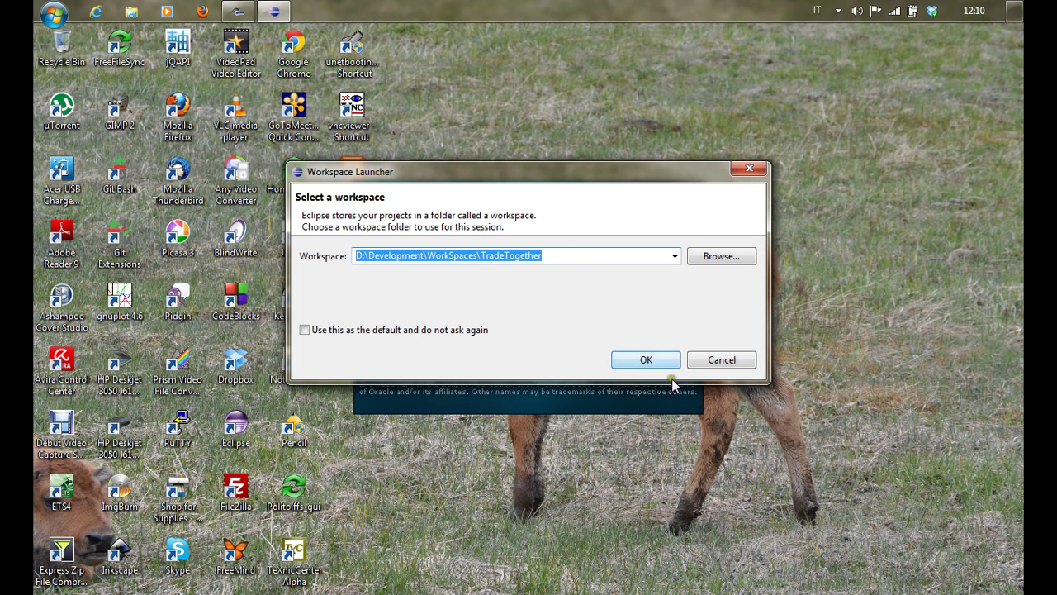
Launch Eclipse with the D:\Development\WorkSpaces\Didattica workspace.
click(675, 257)
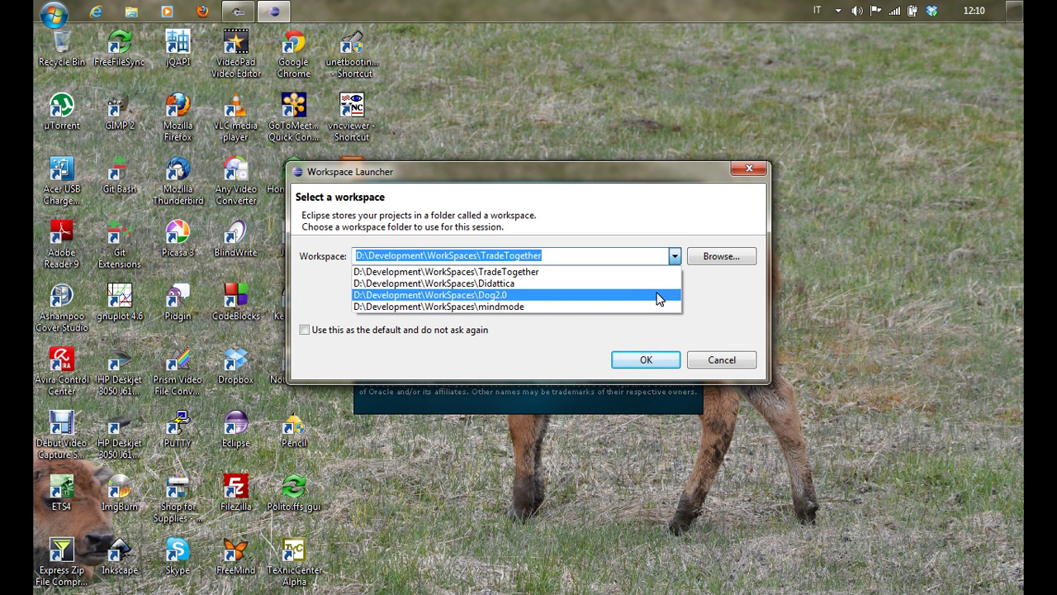
click(658, 285)
click(655, 363)
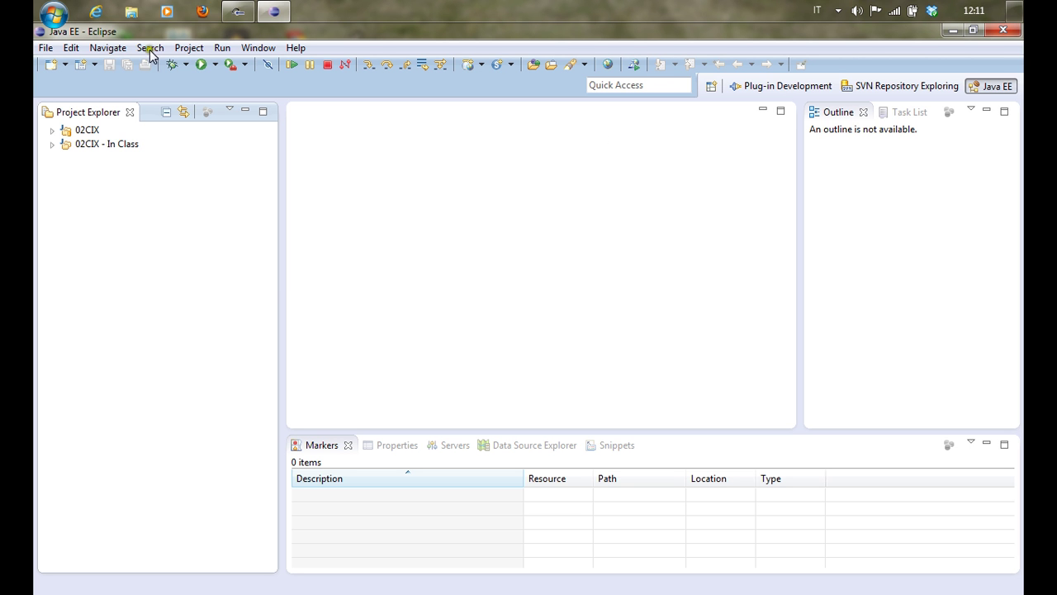
Open the preferences for server runtime environments to check which ones are configured.
click(256, 48)
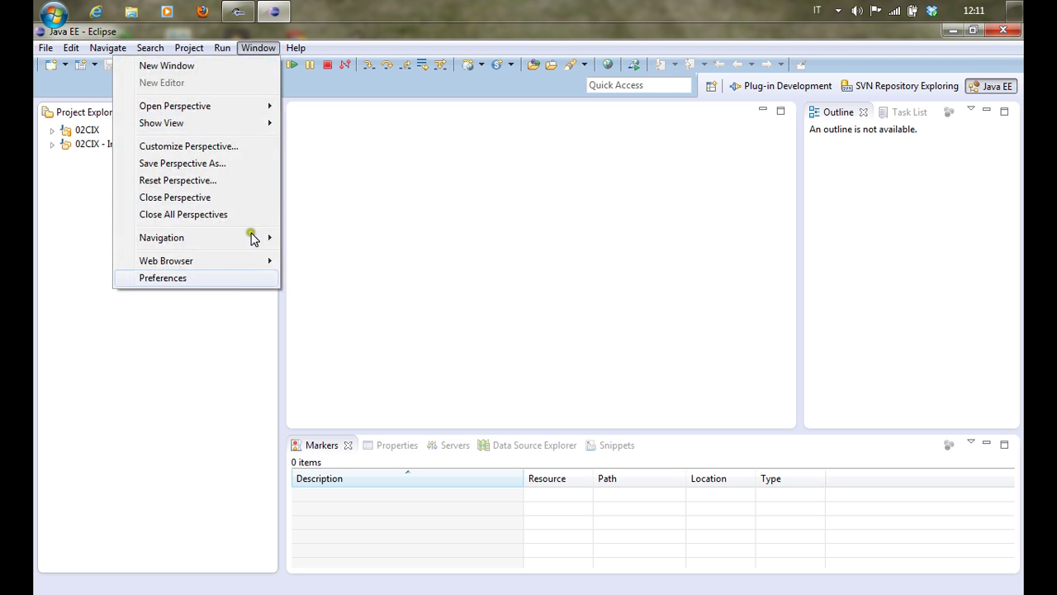
click(246, 280)
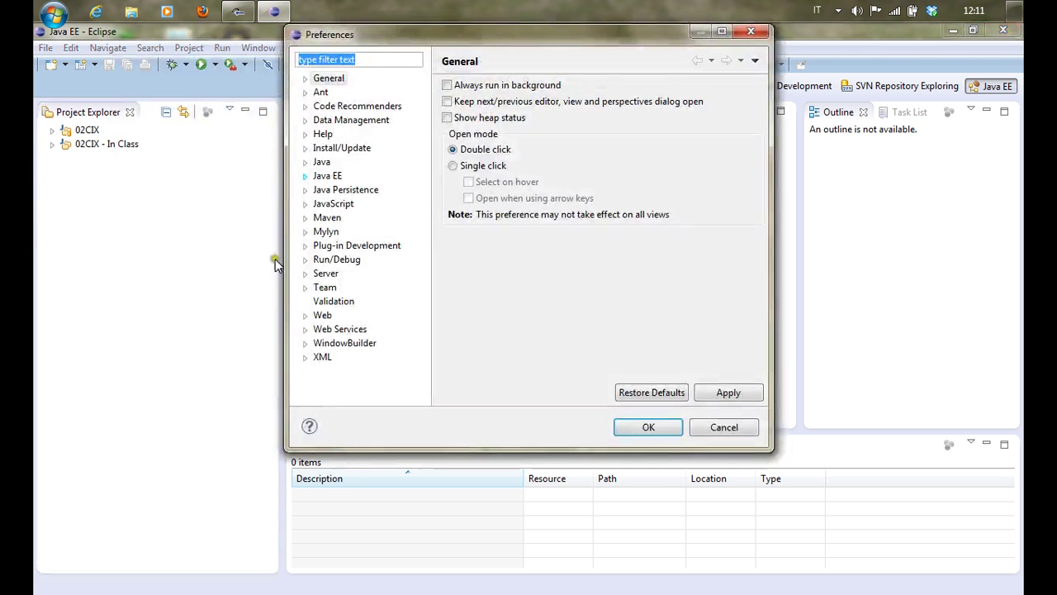
click(334, 277)
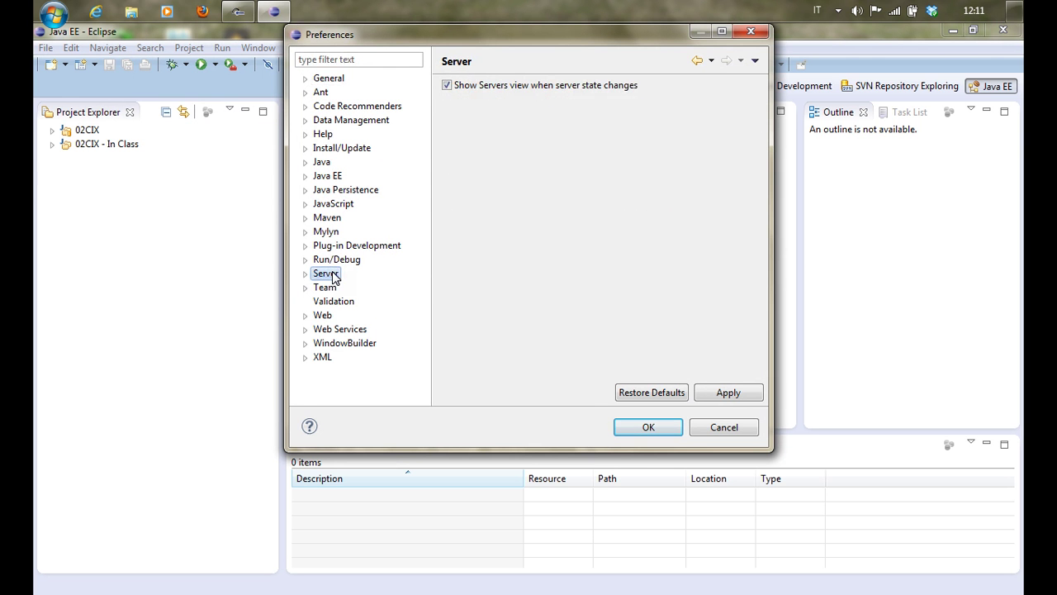
click(306, 275)
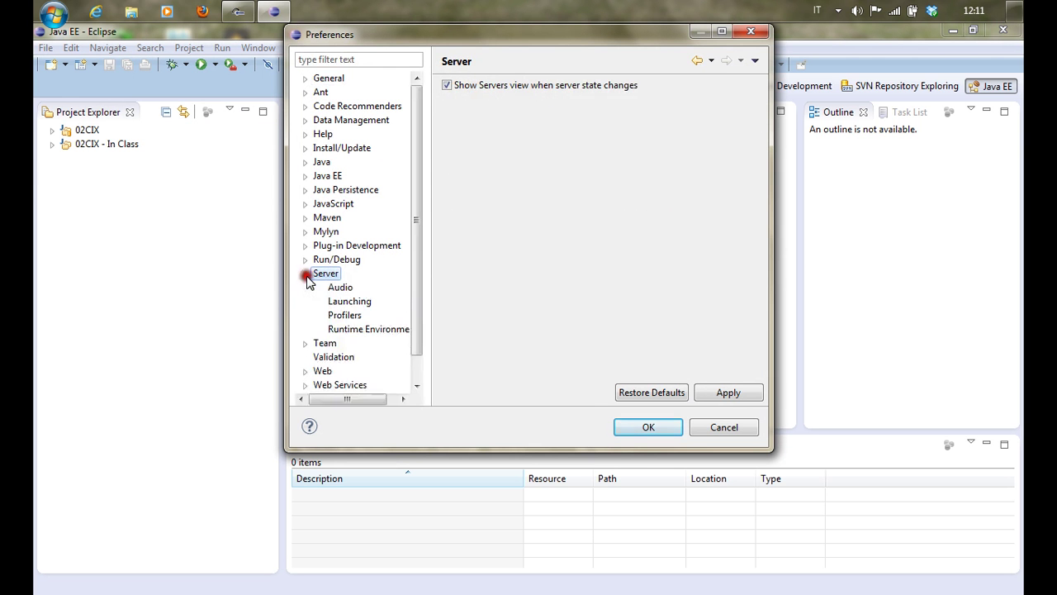
click(394, 328)
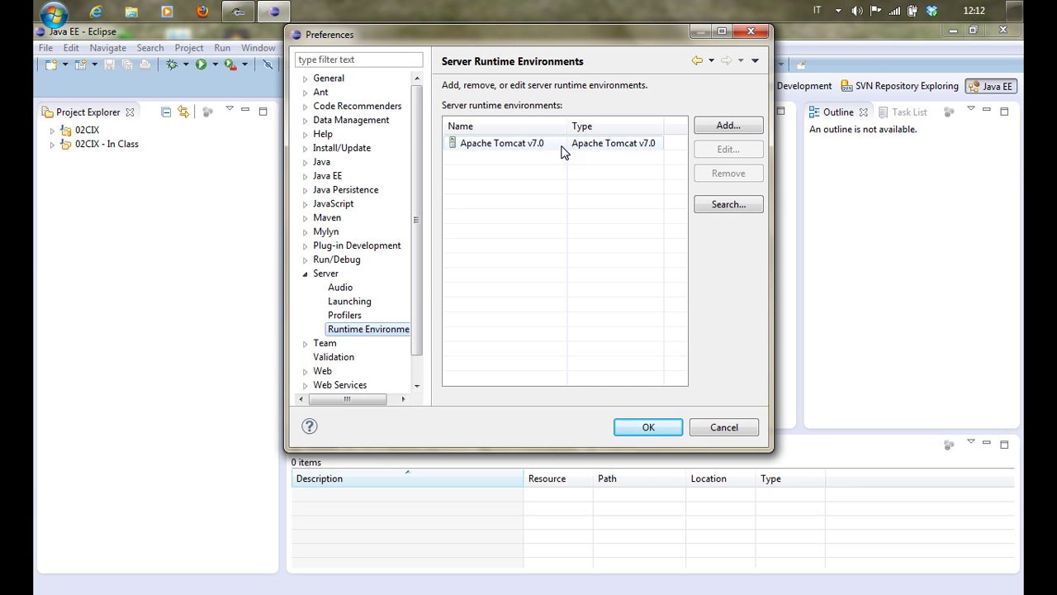
Try adding an Apache Tomcat v7.0 runtime with the Workbench default JRE, cancel the wizard and close the preferences.
click(757, 118)
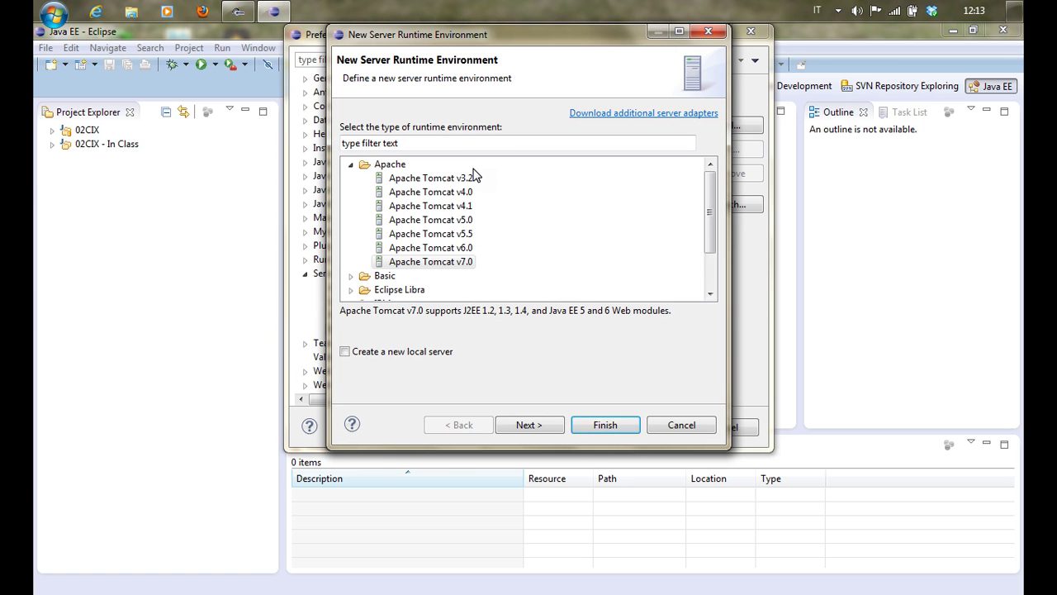
click(369, 220)
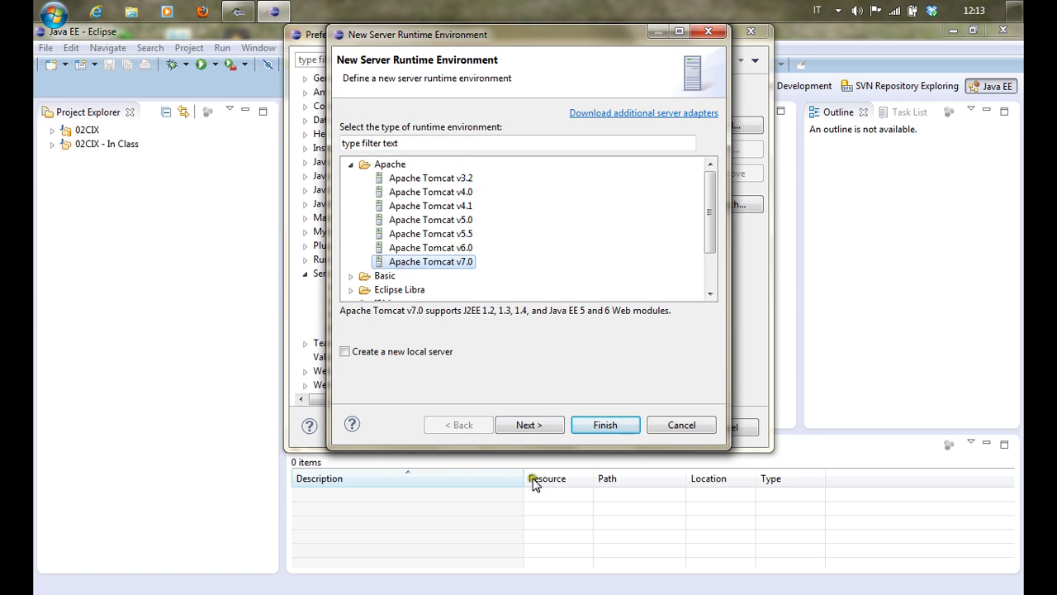
click(544, 425)
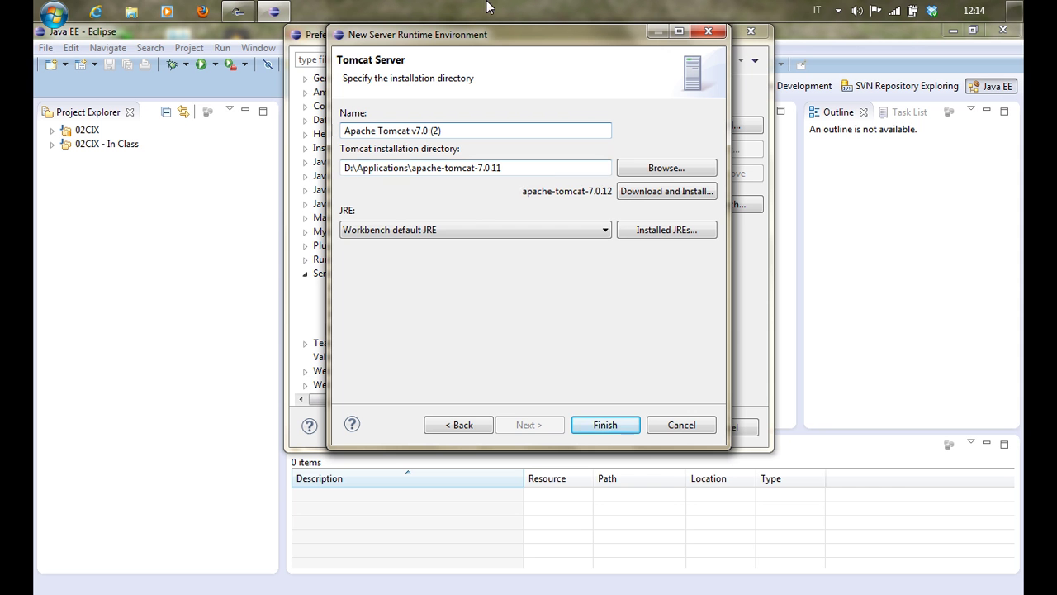
click(606, 230)
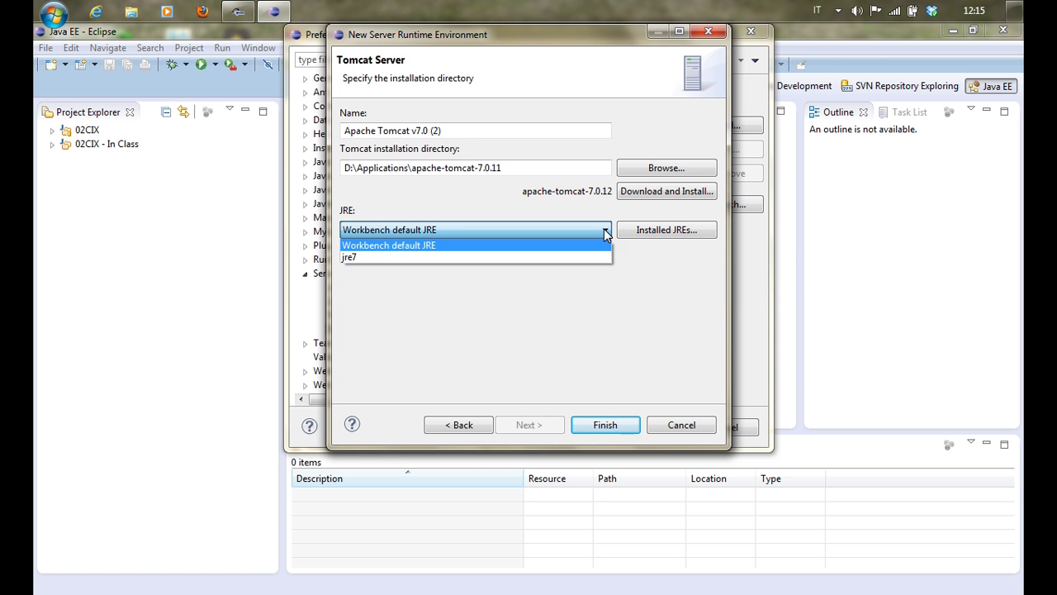
click(495, 228)
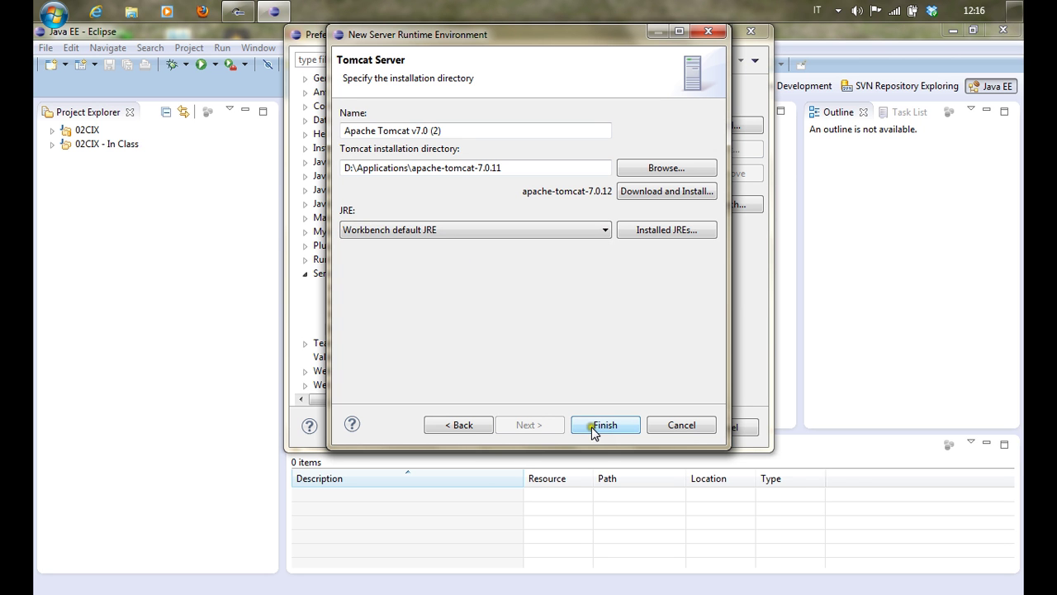
click(661, 427)
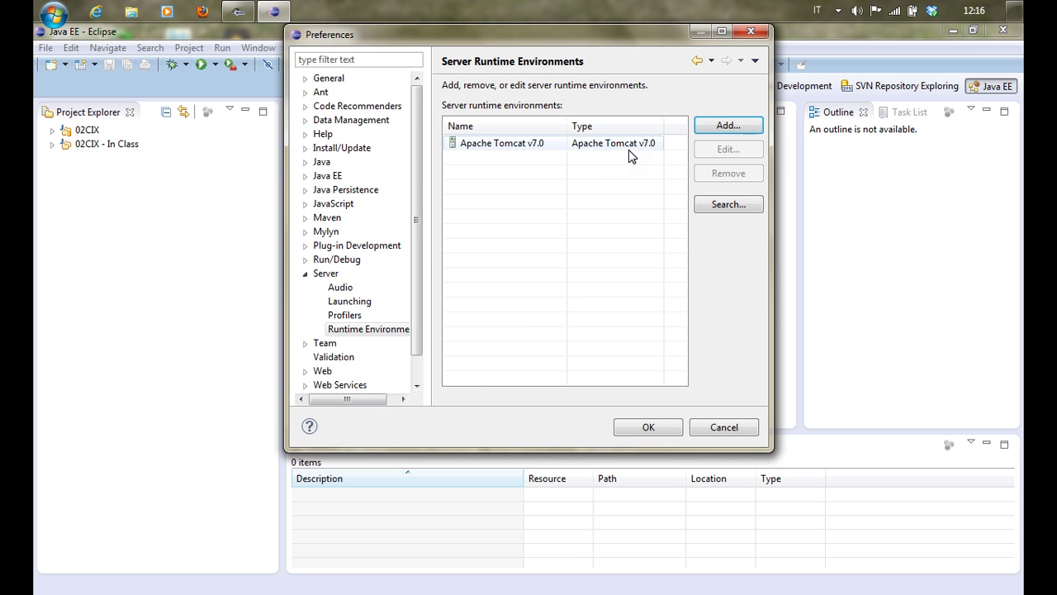
click(675, 427)
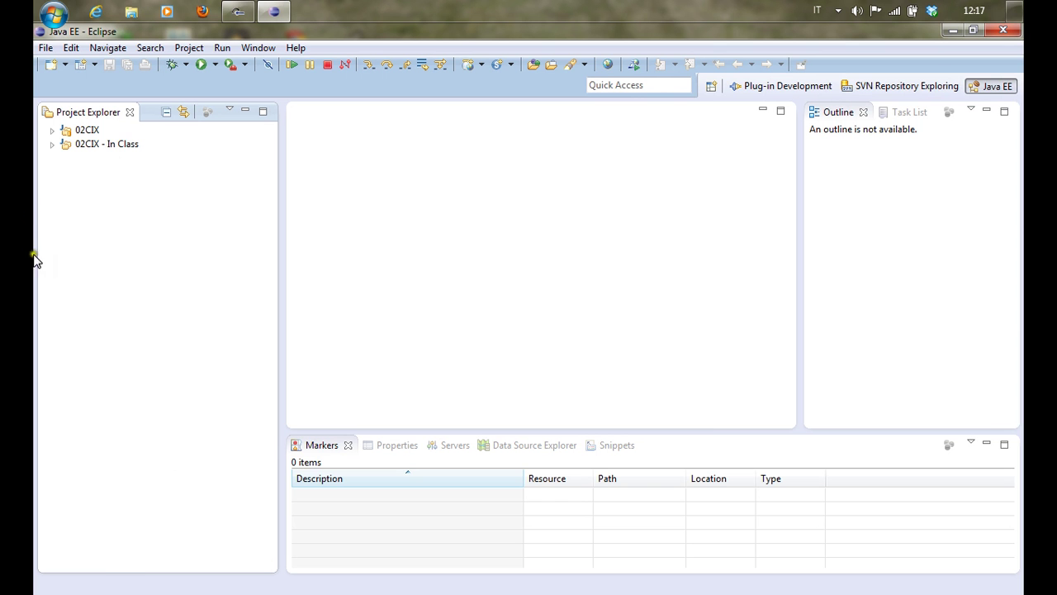
Start a new Dynamic Web Project and name it Lab1-InClass.
click(122, 145)
click(53, 144)
click(48, 48)
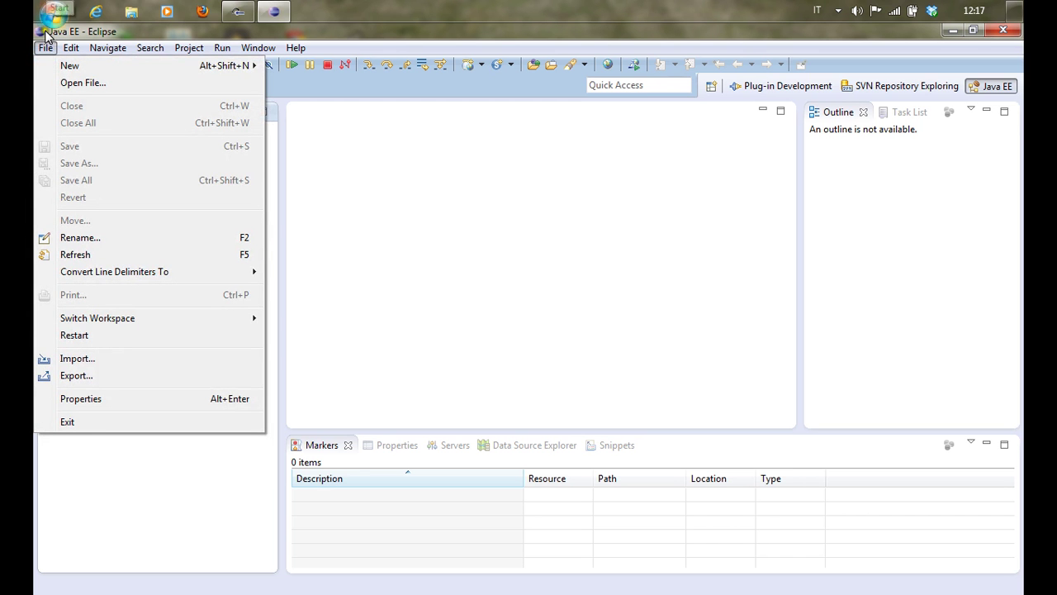
mouse_move(63, 67)
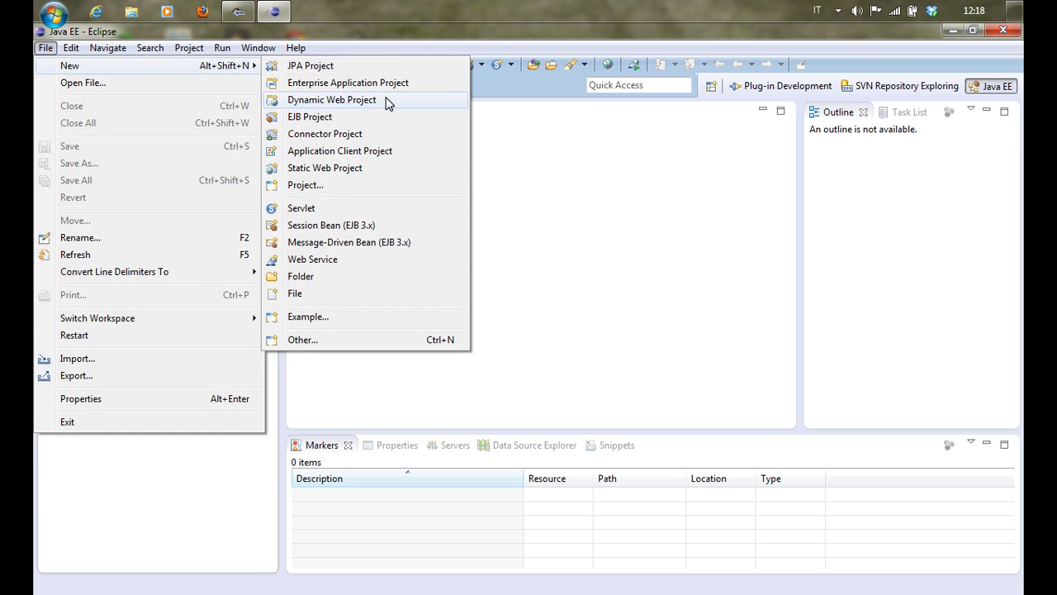
click(386, 100)
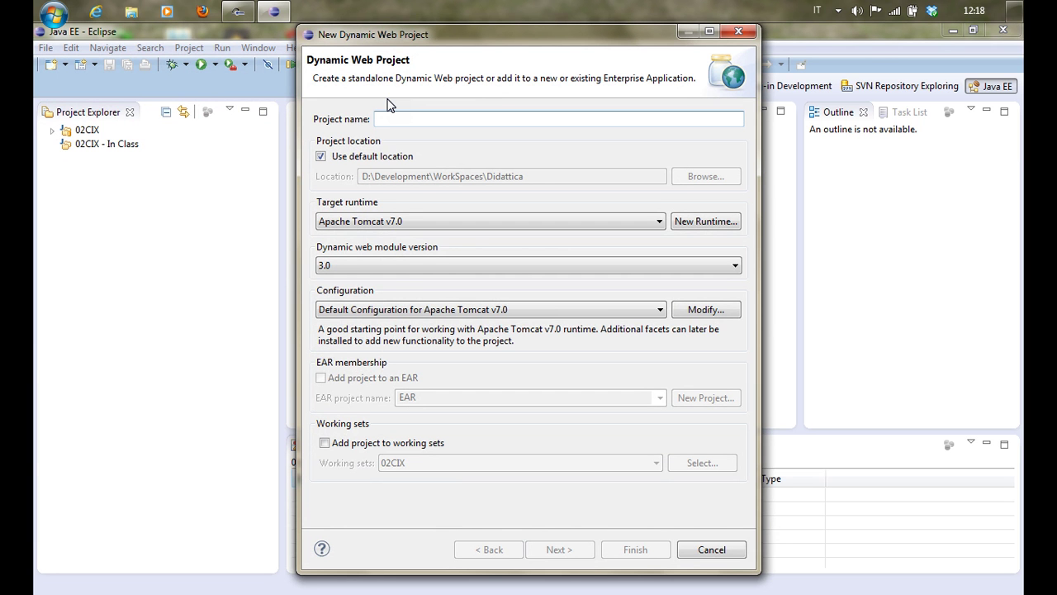
text(Lab1)
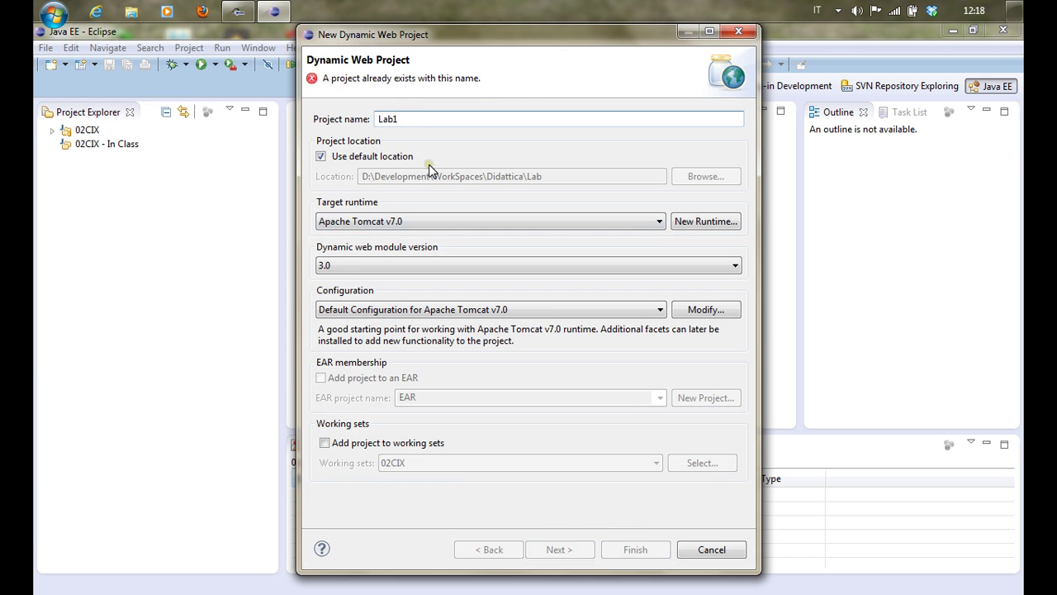
text(-)
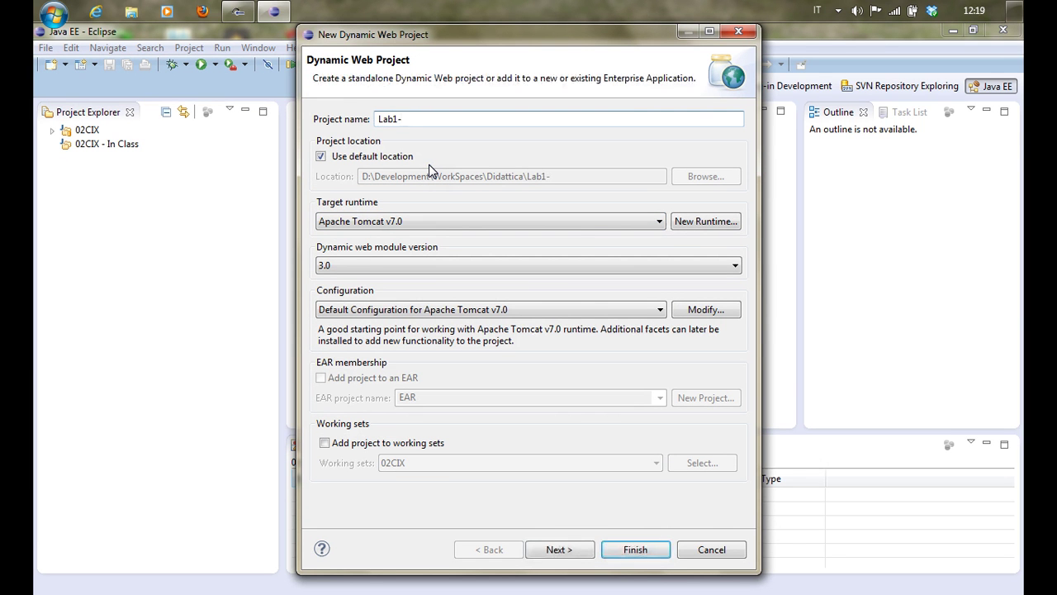
text(InClass)
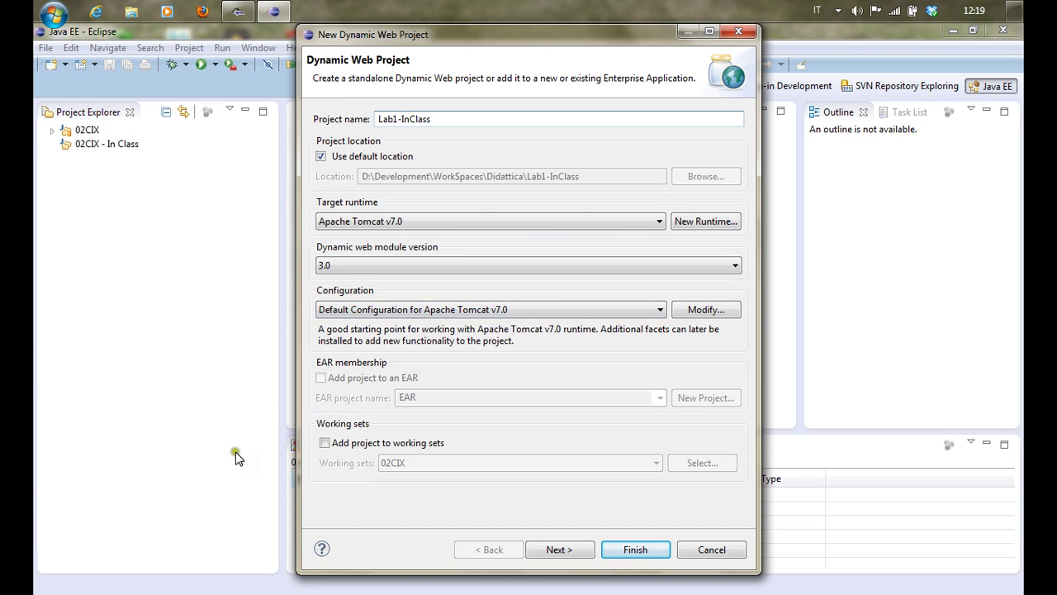
Add the new project to the "02CIX - In Class" working set only.
click(429, 446)
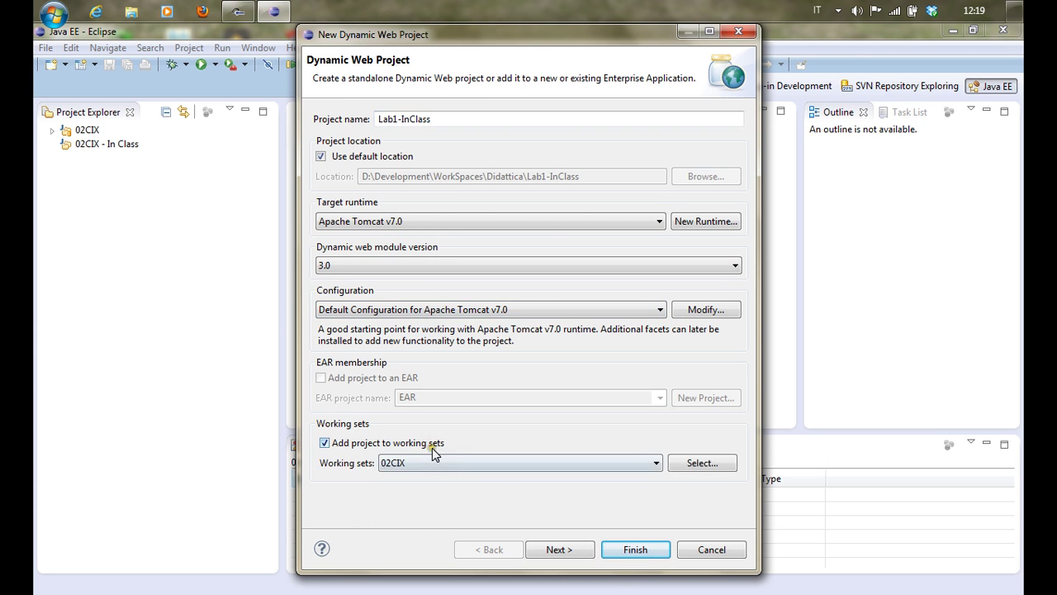
click(461, 462)
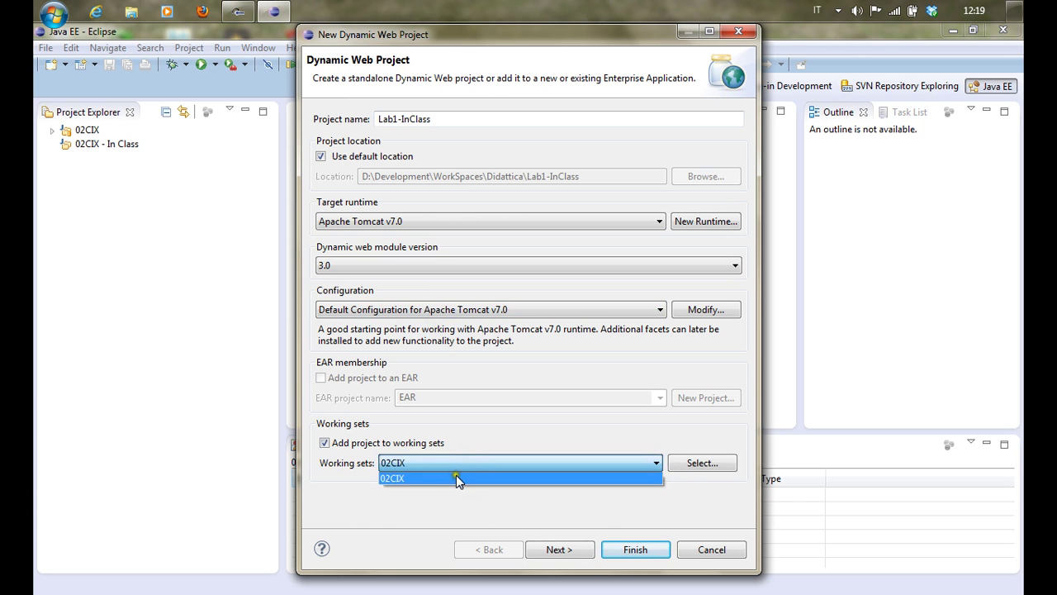
click(733, 476)
click(657, 463)
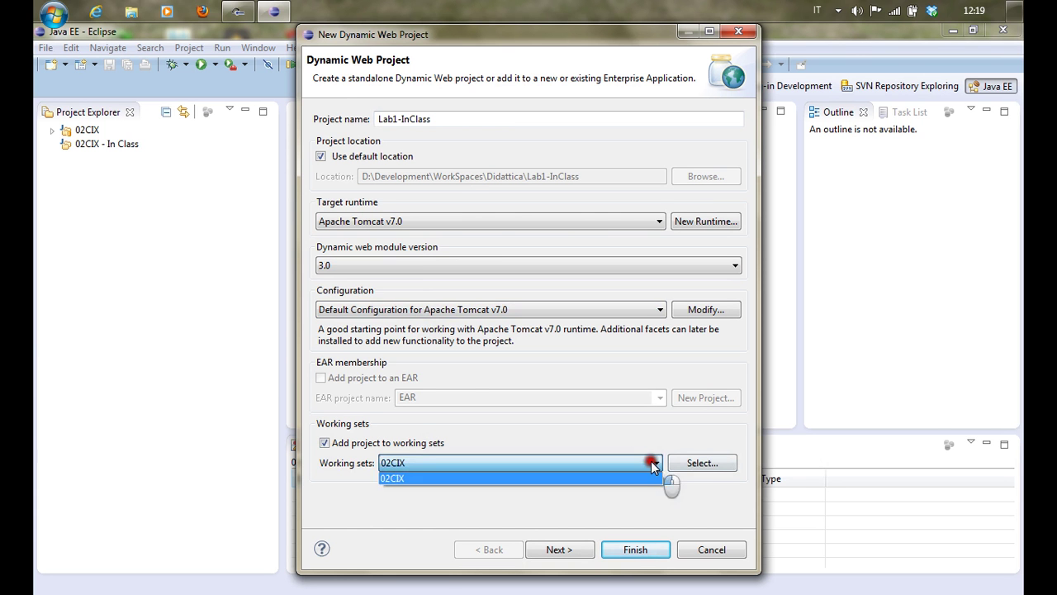
click(699, 467)
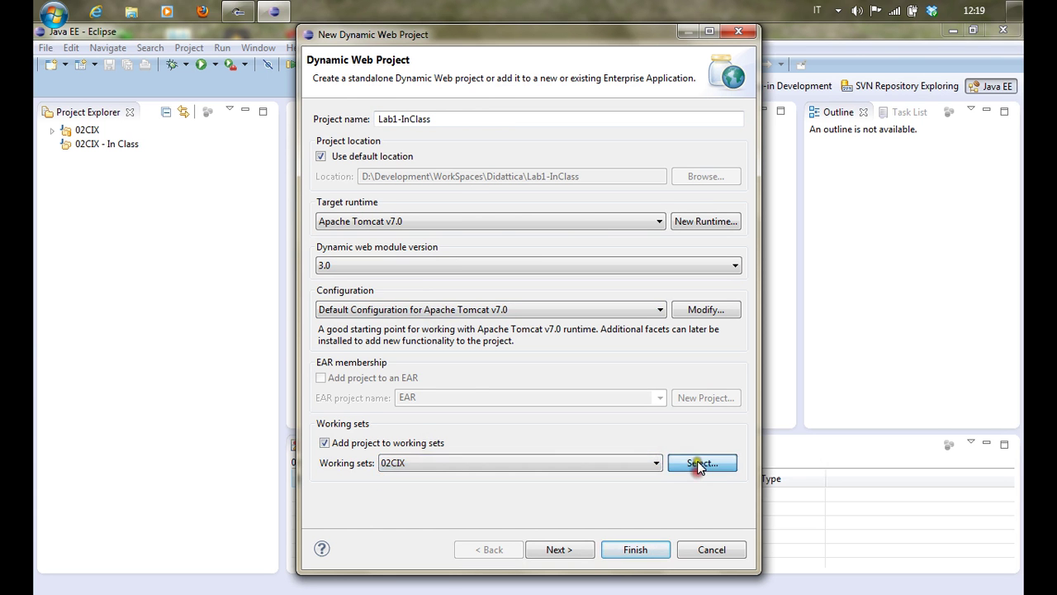
click(699, 467)
click(403, 176)
click(405, 162)
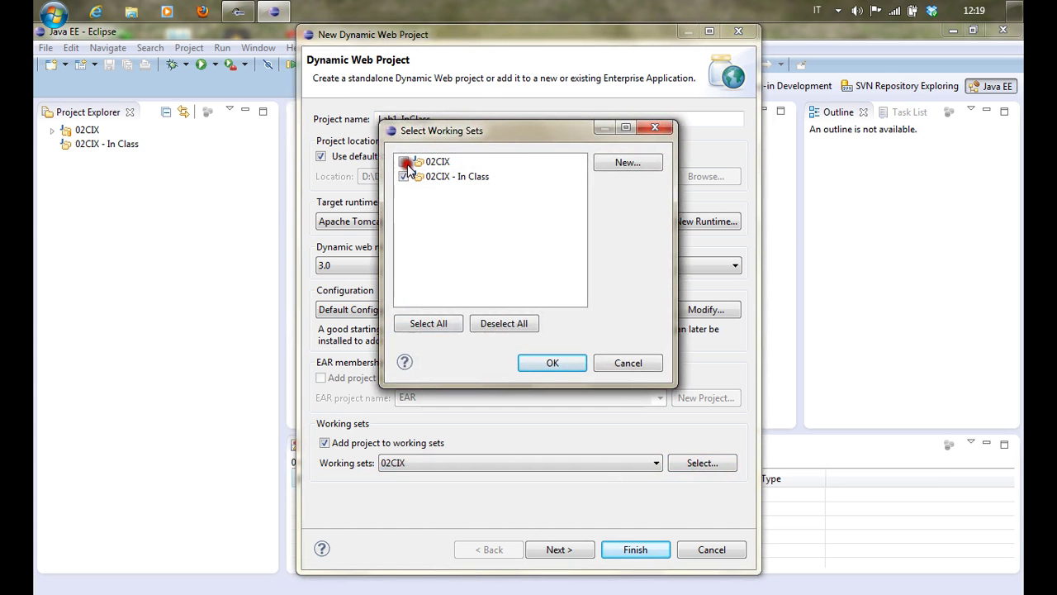
click(573, 364)
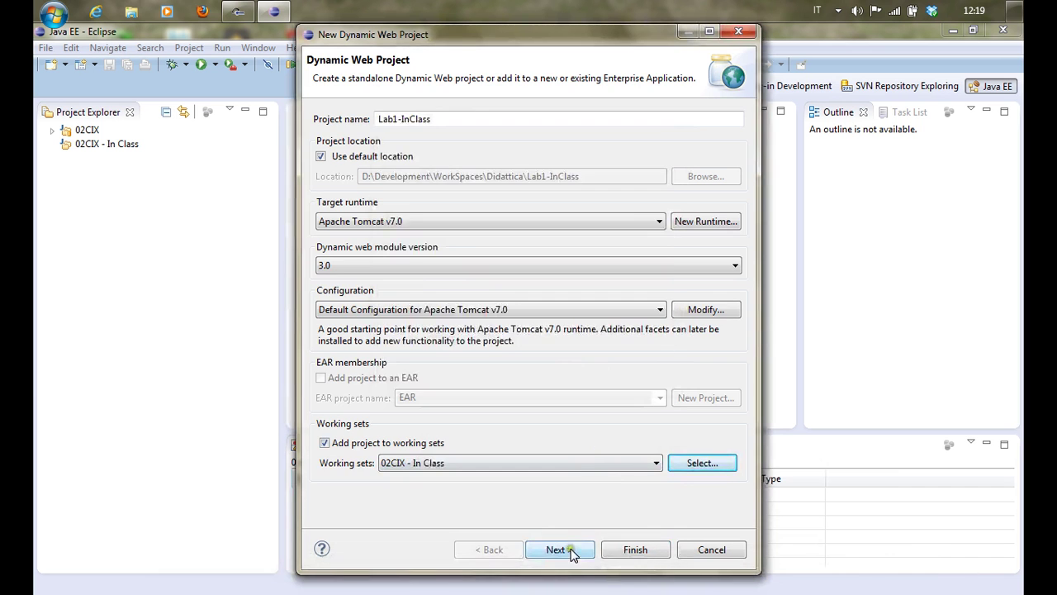
Create the project with the default source folder, output folder and web module settings.
click(570, 551)
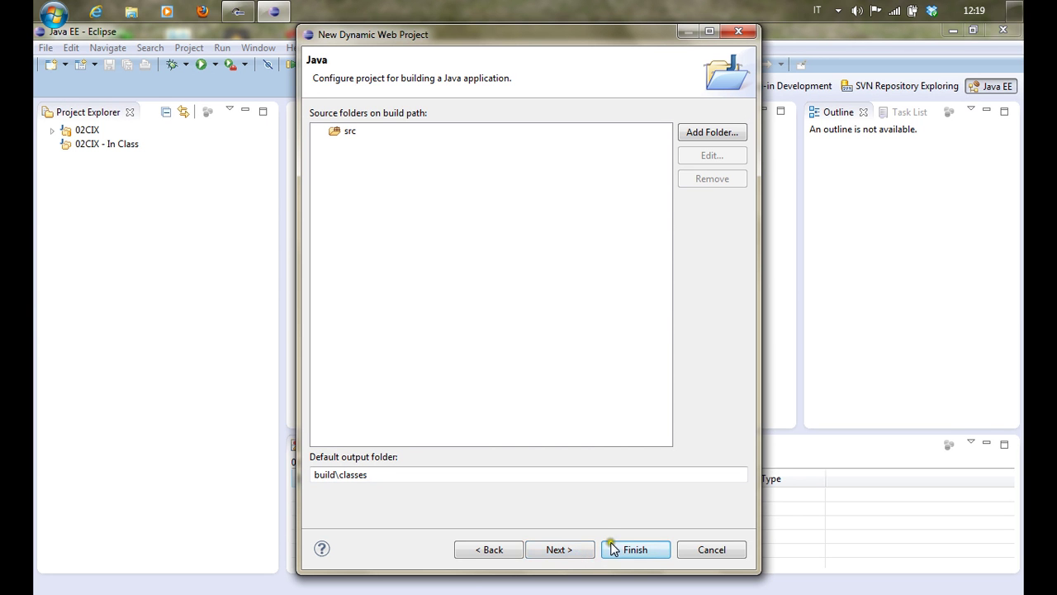
click(582, 551)
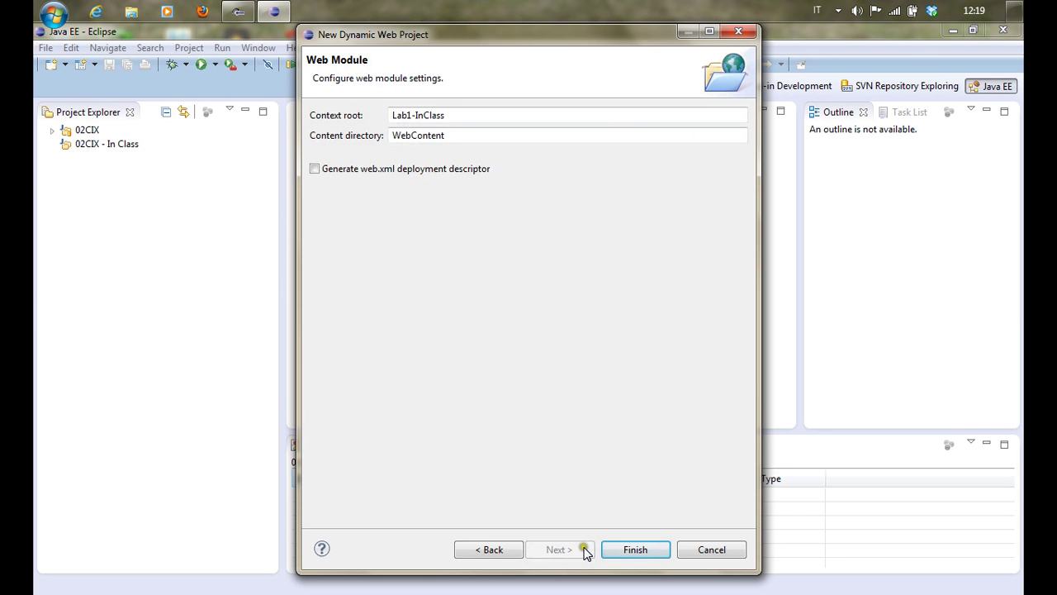
click(627, 550)
click(634, 550)
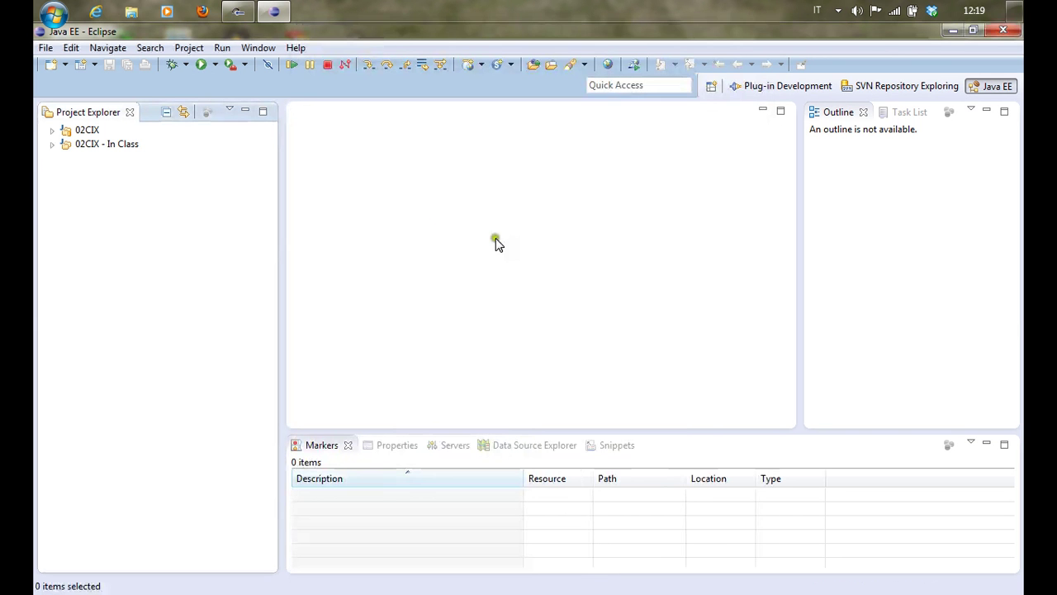
Expand the Lab1-InClass project in the "02CIX - In Class" working set and select its WebContent folder.
click(52, 144)
click(67, 158)
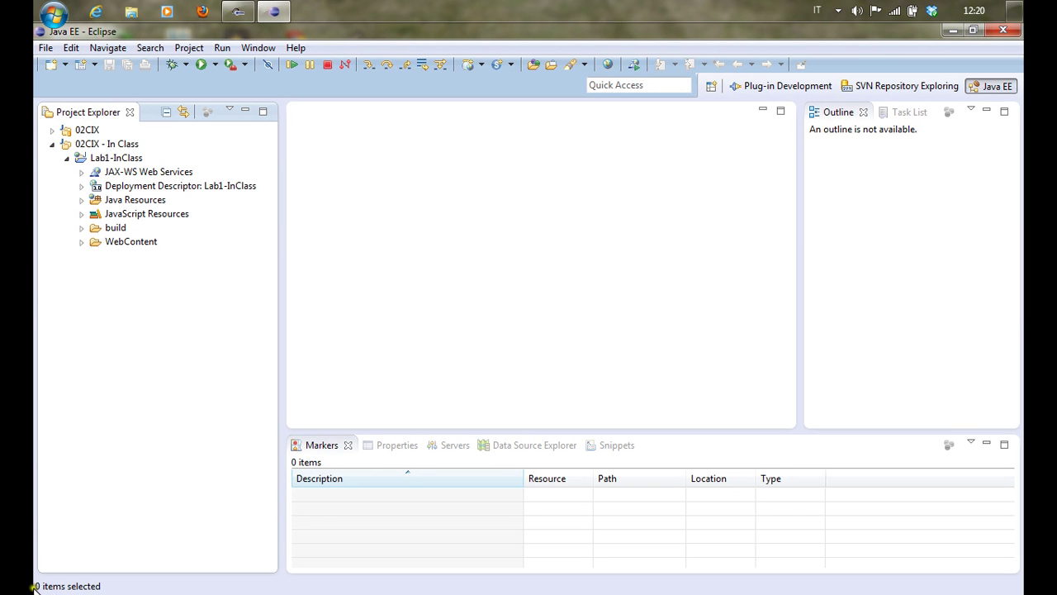
click(82, 242)
click(120, 247)
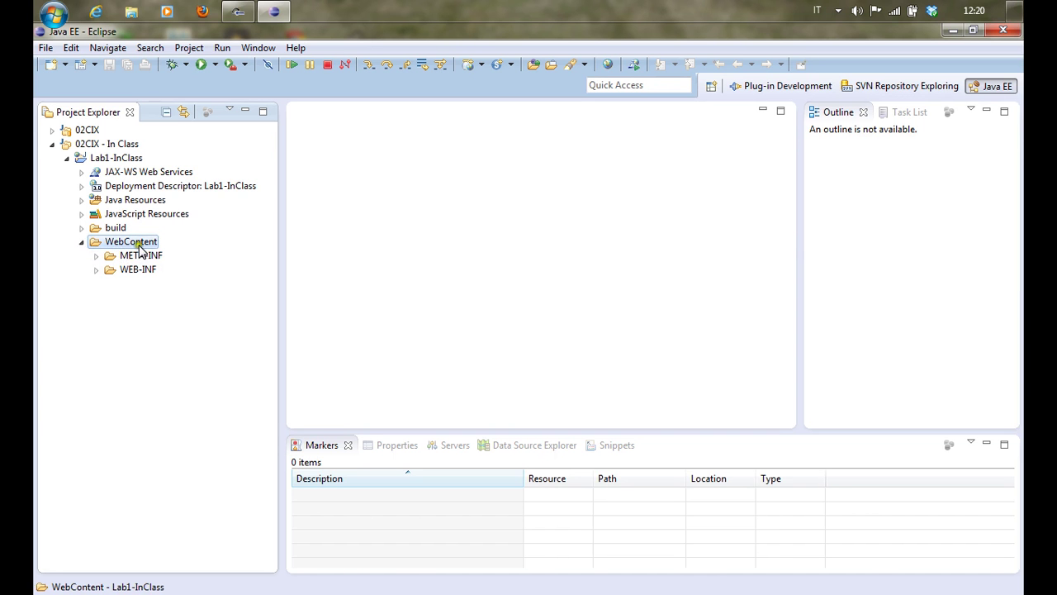
Start a new JSP file from the Web wizards in the Lab1-InClass WebContent folder.
click(46, 49)
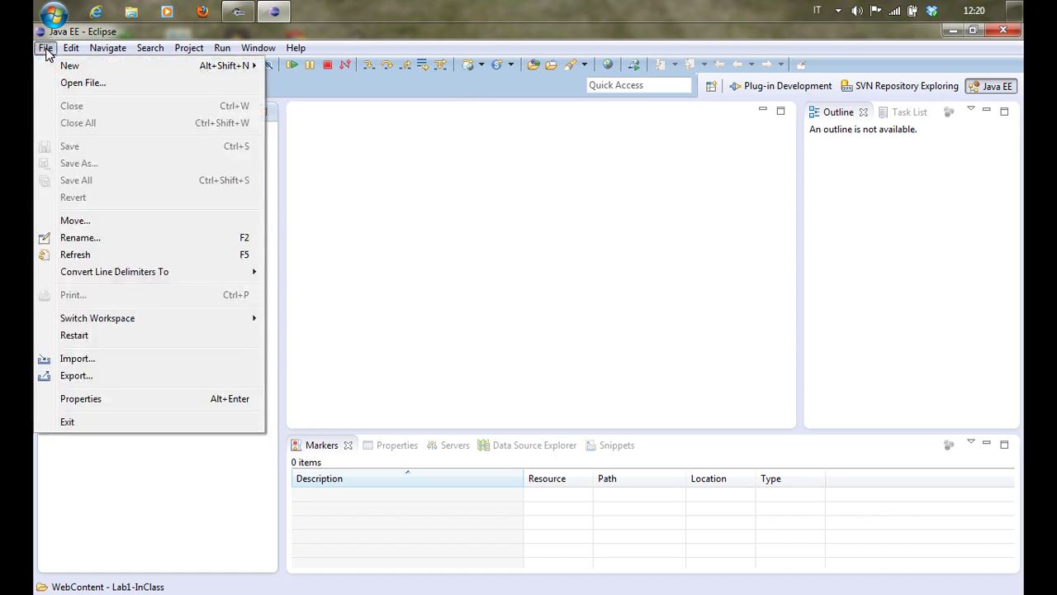
mouse_move(63, 66)
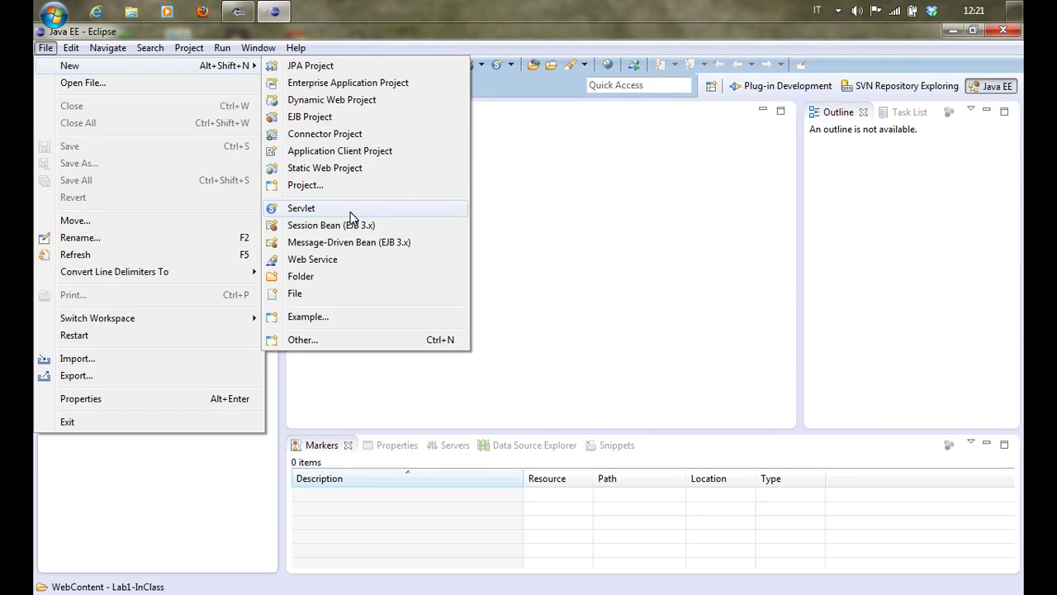
click(325, 344)
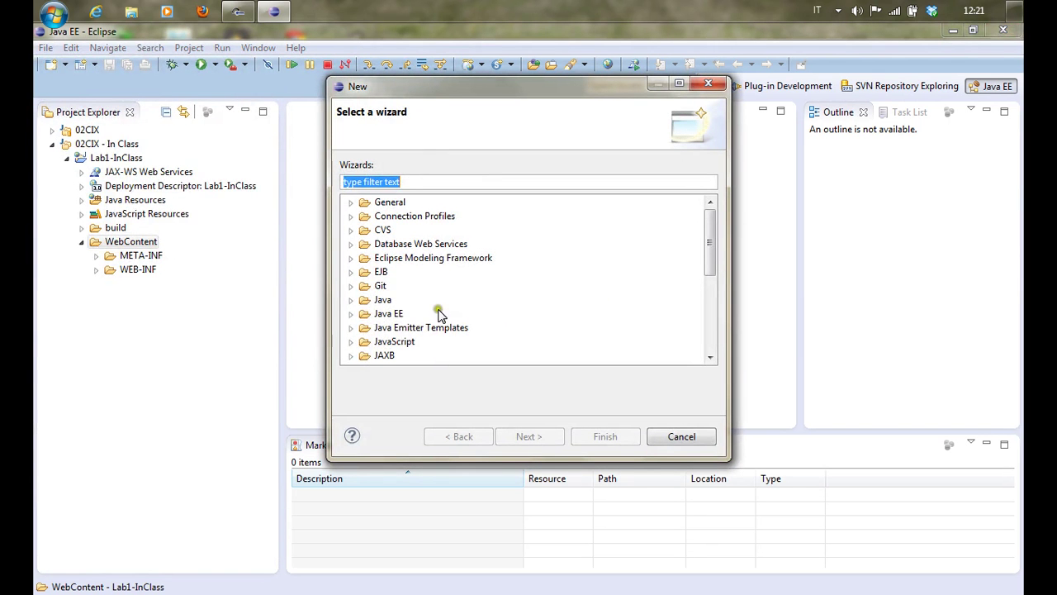
click(350, 313)
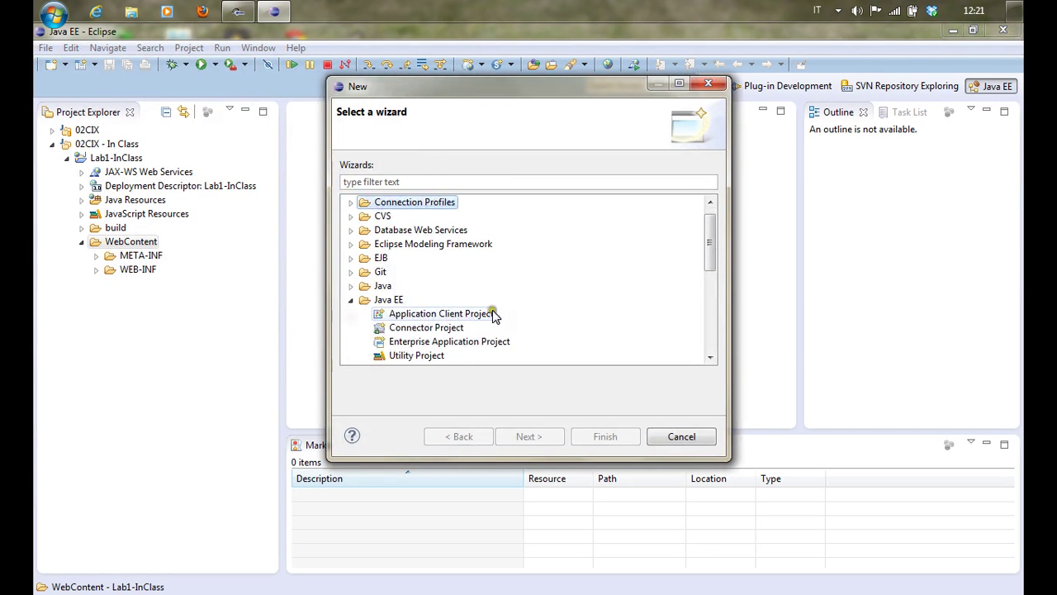
scroll(484, 309, down, 5)
click(350, 300)
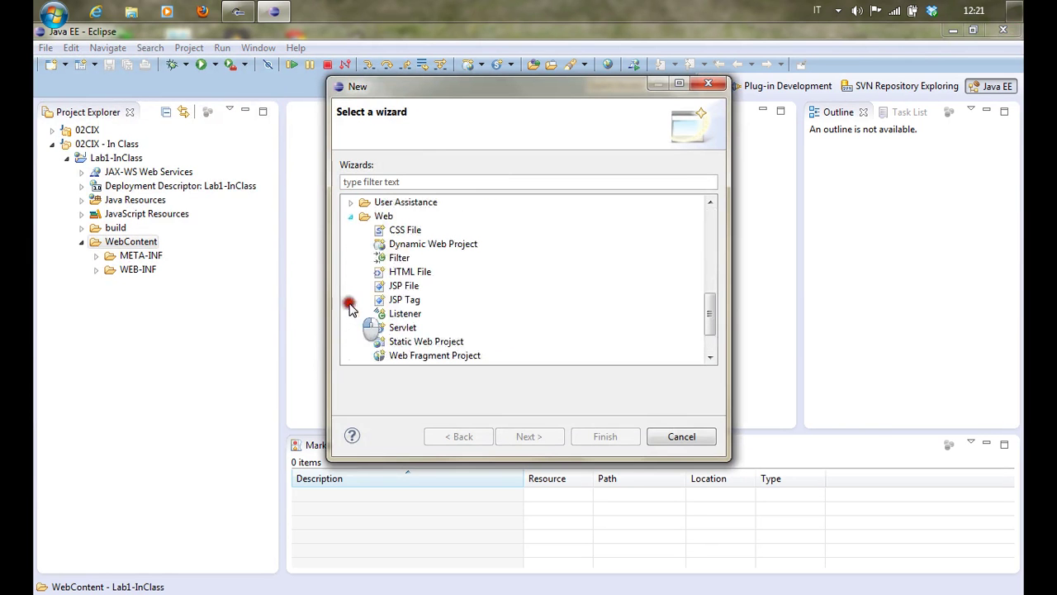
click(404, 286)
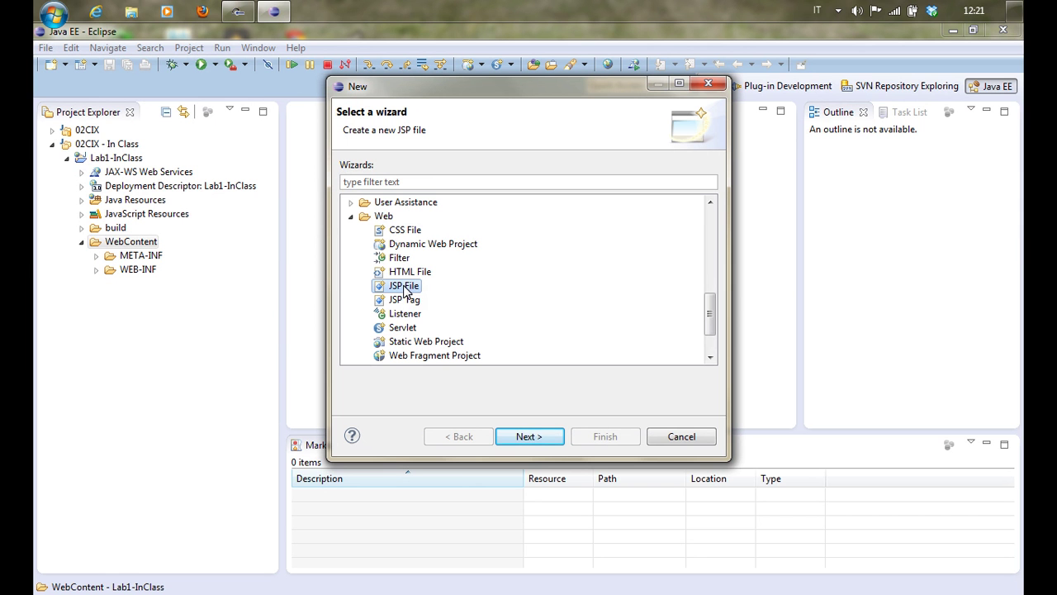
click(530, 437)
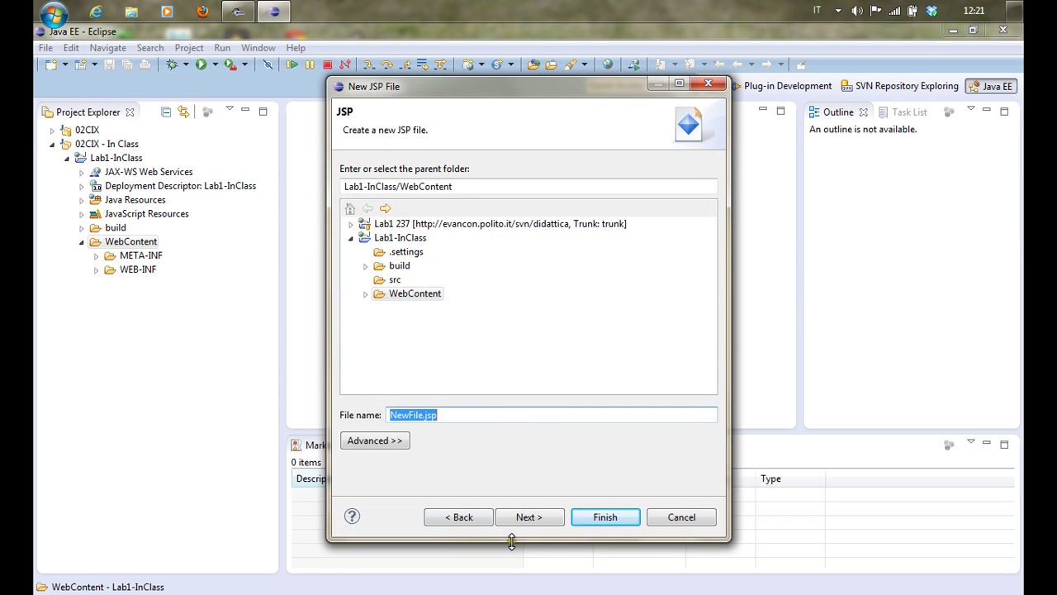
Name the new JSP file doPostMessage.jsp.
click(390, 430)
click(423, 414)
click(591, 395)
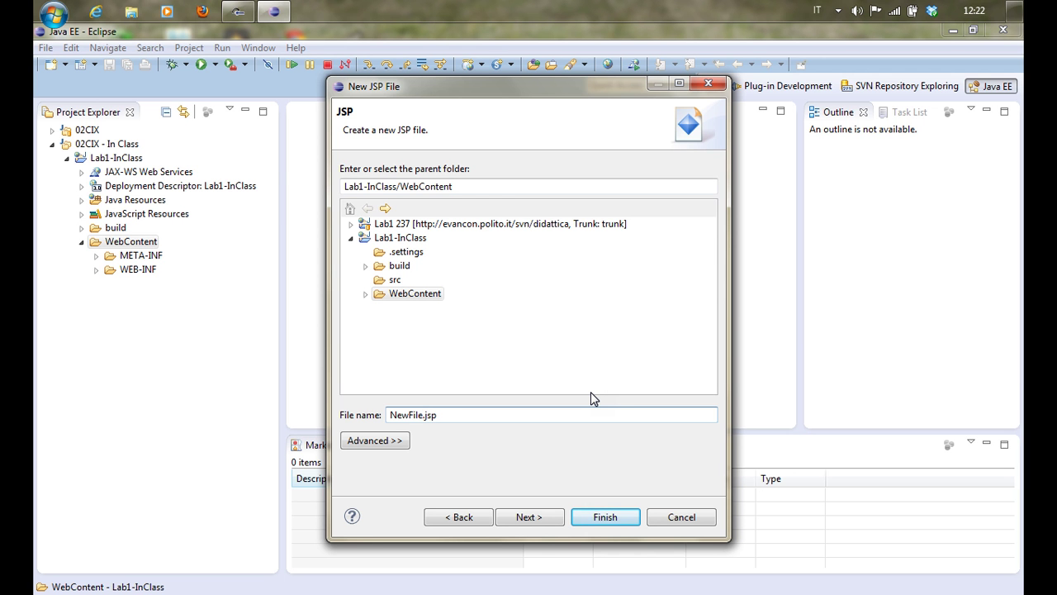
key(BackSpace)
key(BackSpace)
key(BackSpace)
key(BackSpace)
key(BackSpace)
key(BackSpace)
key(BackSpace)
text(doPostMessage)
Create the JSP file from the "New JSP File (xhtml)" template.
click(543, 522)
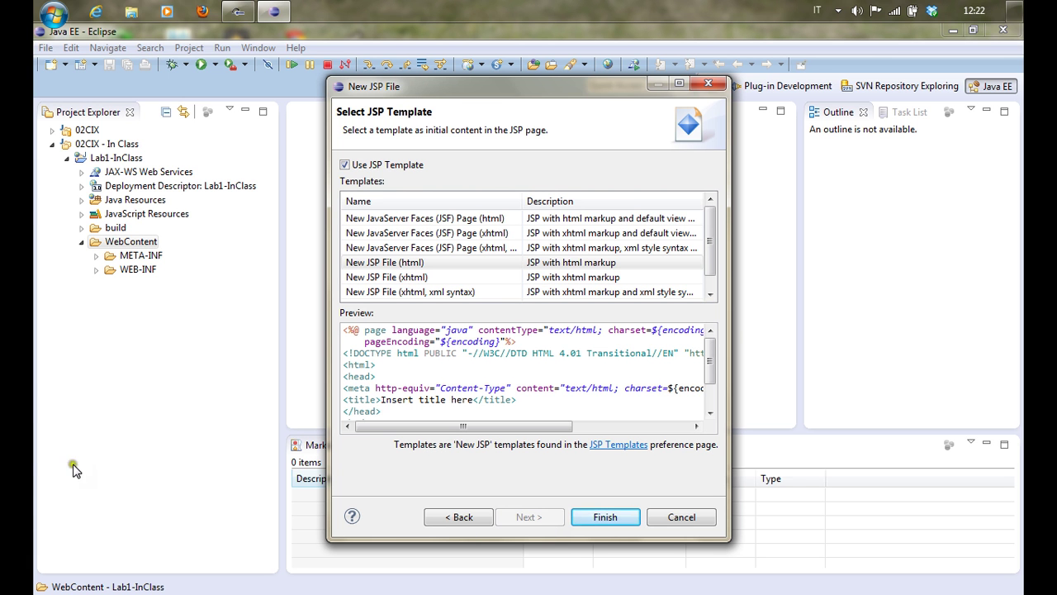
click(393, 281)
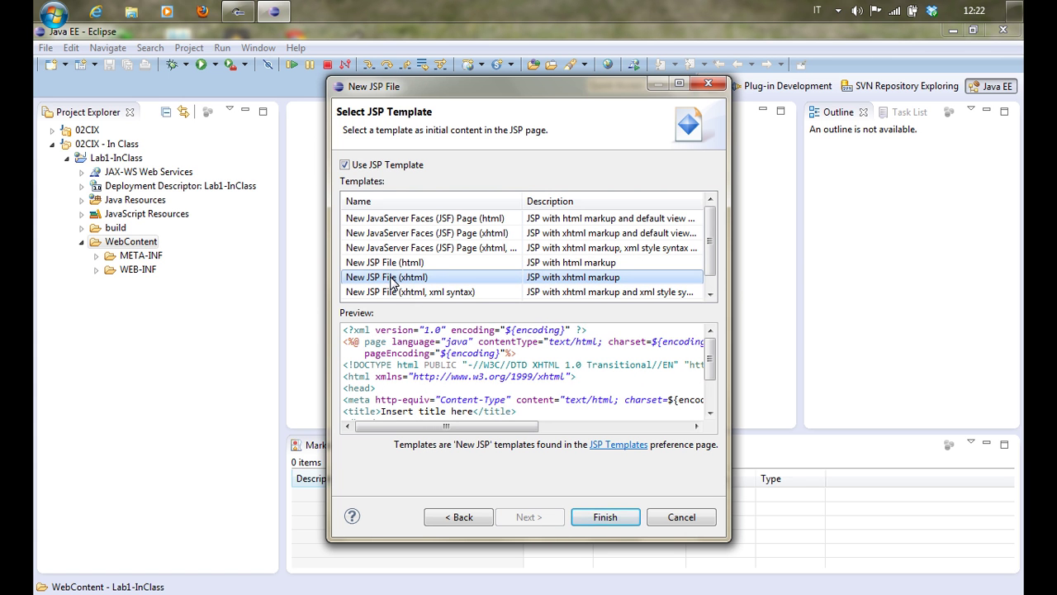
click(605, 517)
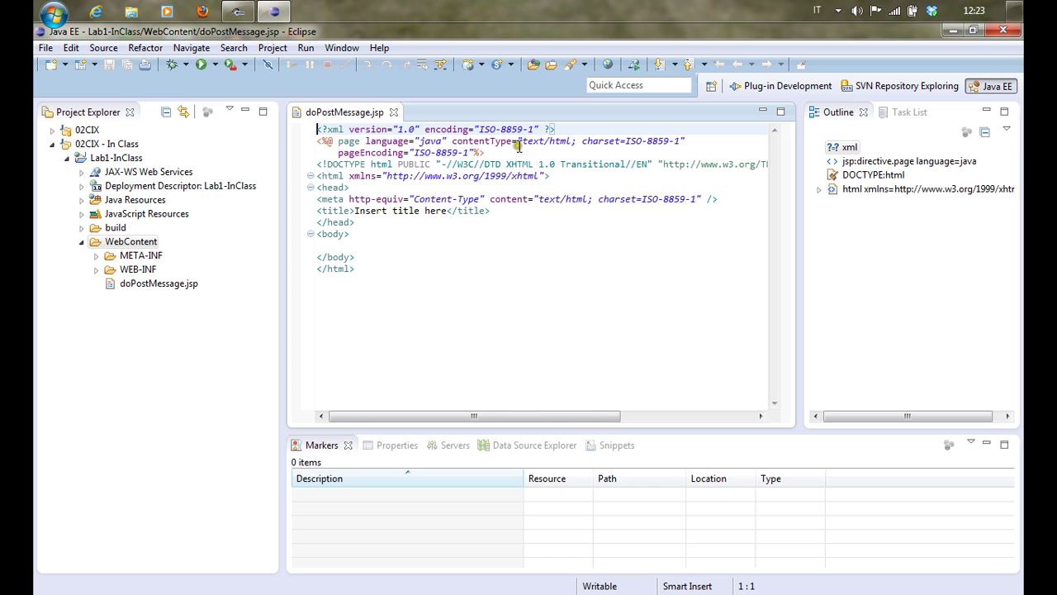
Open the preferences and go from the general Text Editors settings to the Colors and Fonts page.
mouse_move(518, 142)
click(347, 49)
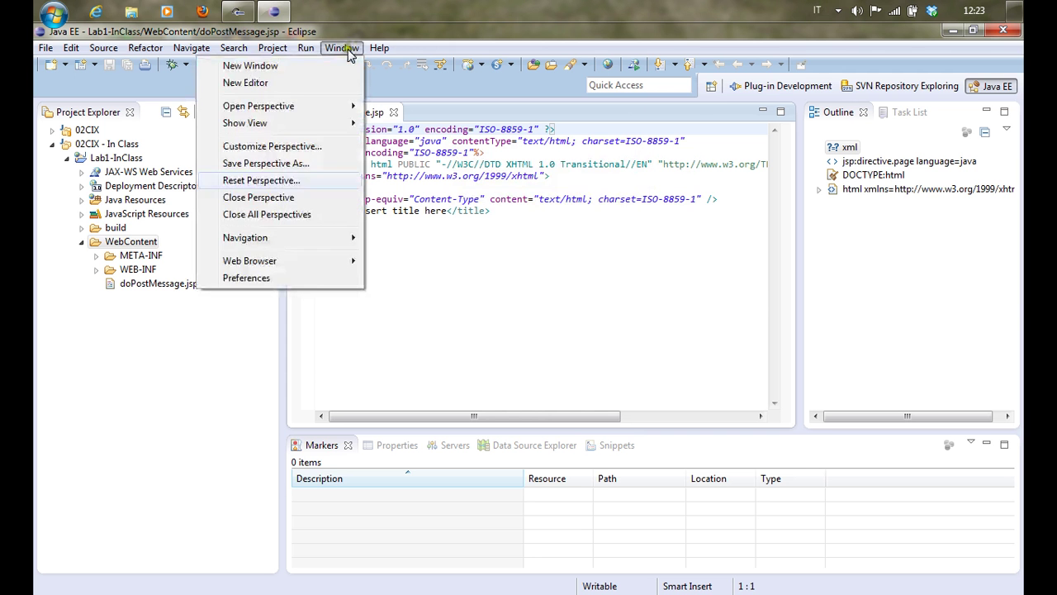
click(312, 278)
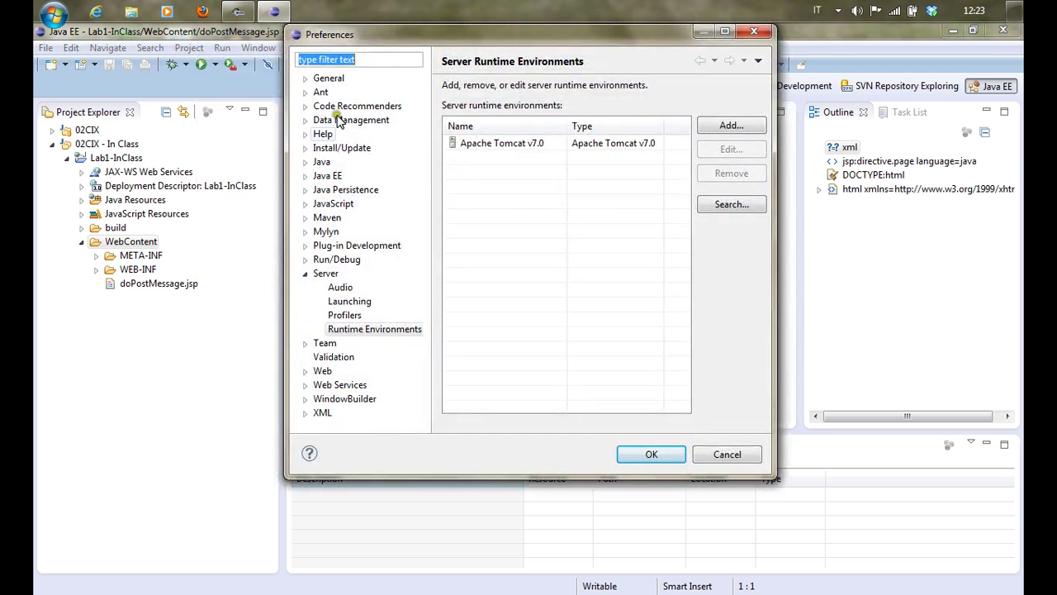
click(305, 162)
click(337, 246)
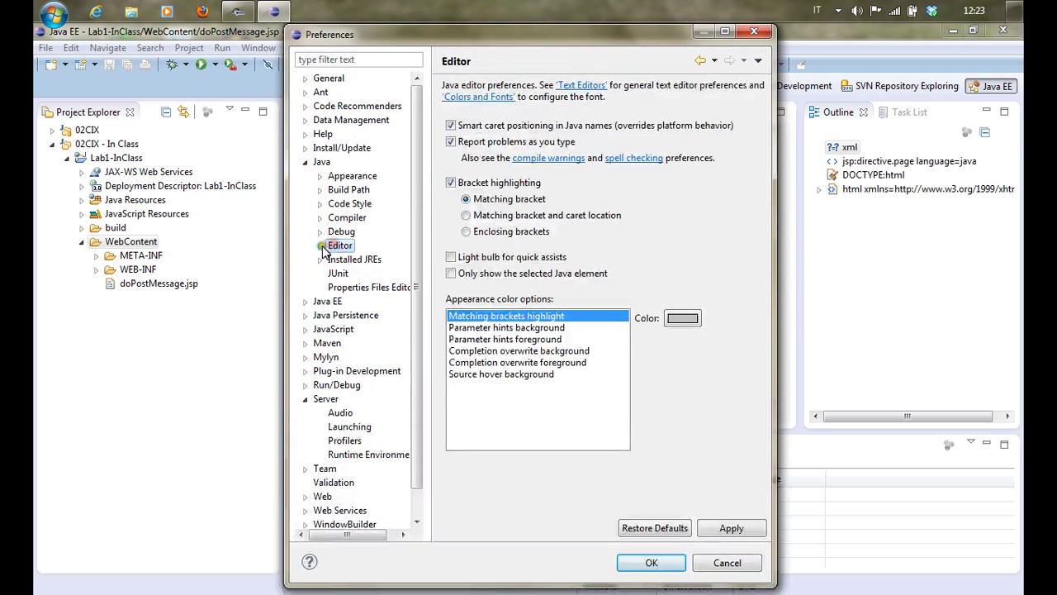
click(321, 246)
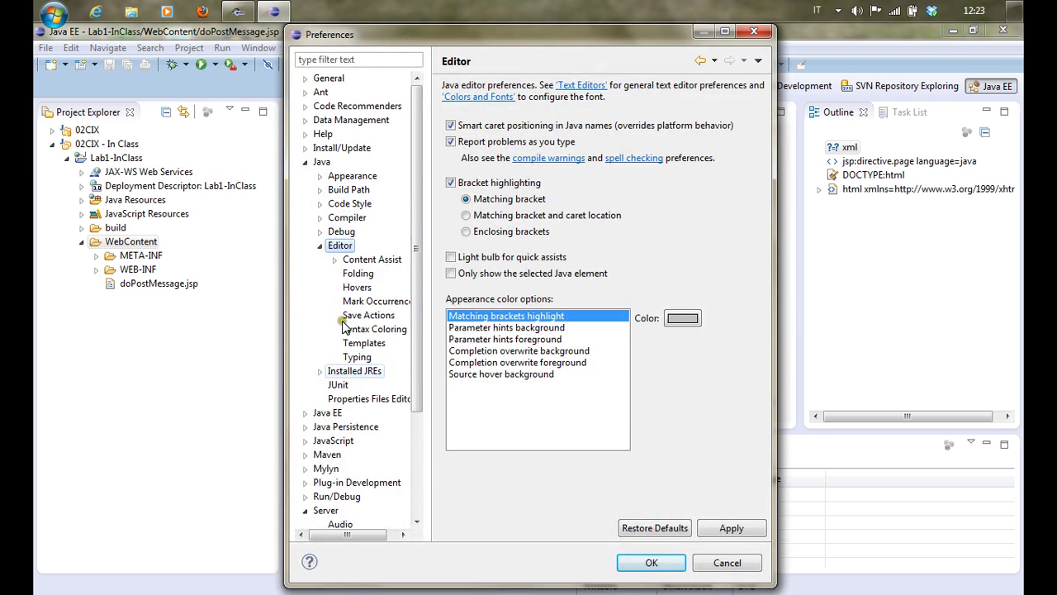
click(306, 77)
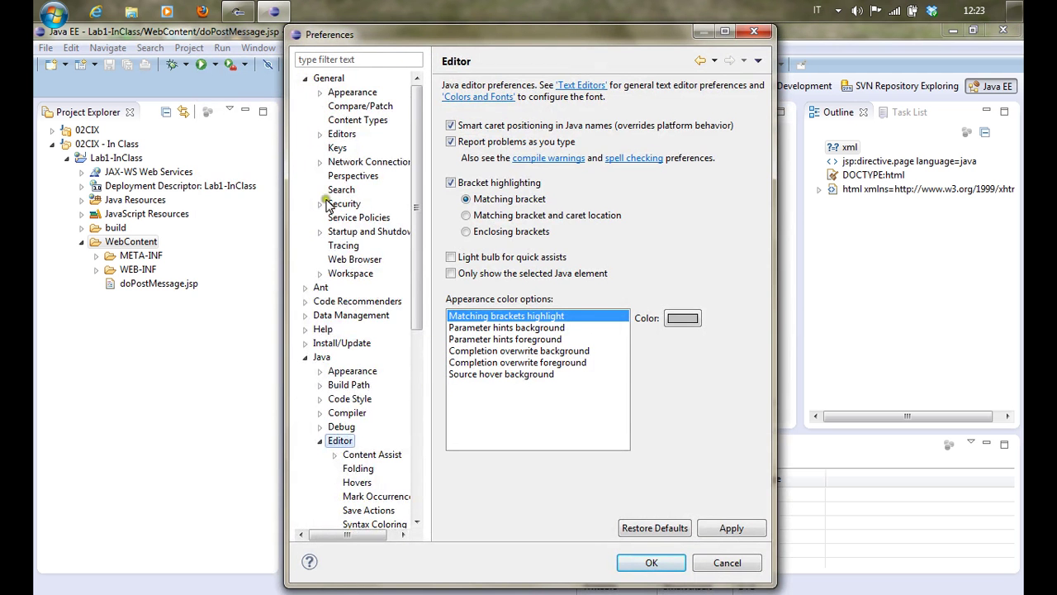
click(320, 134)
click(334, 190)
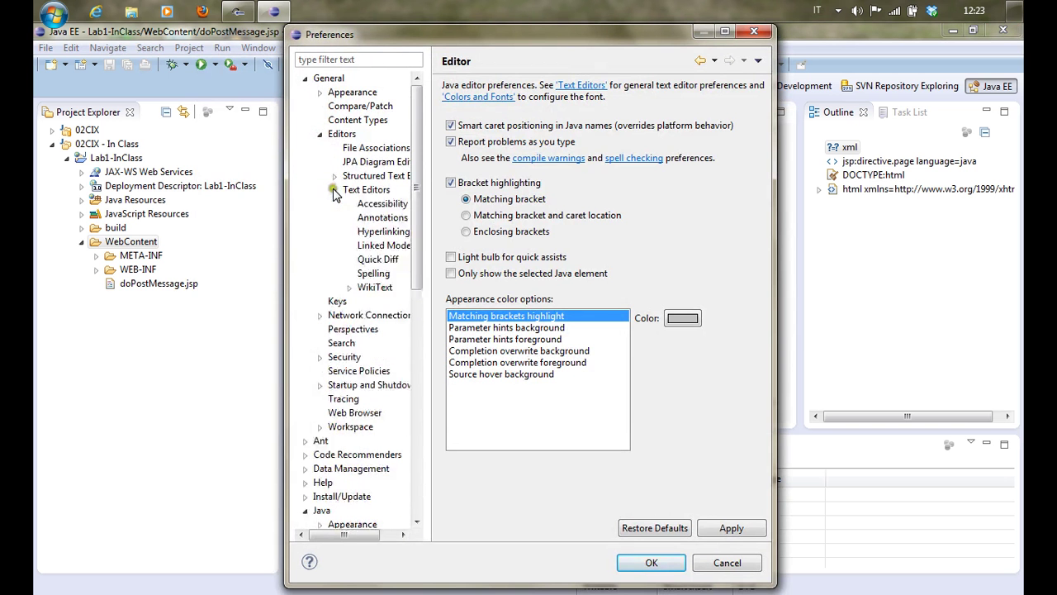
click(359, 189)
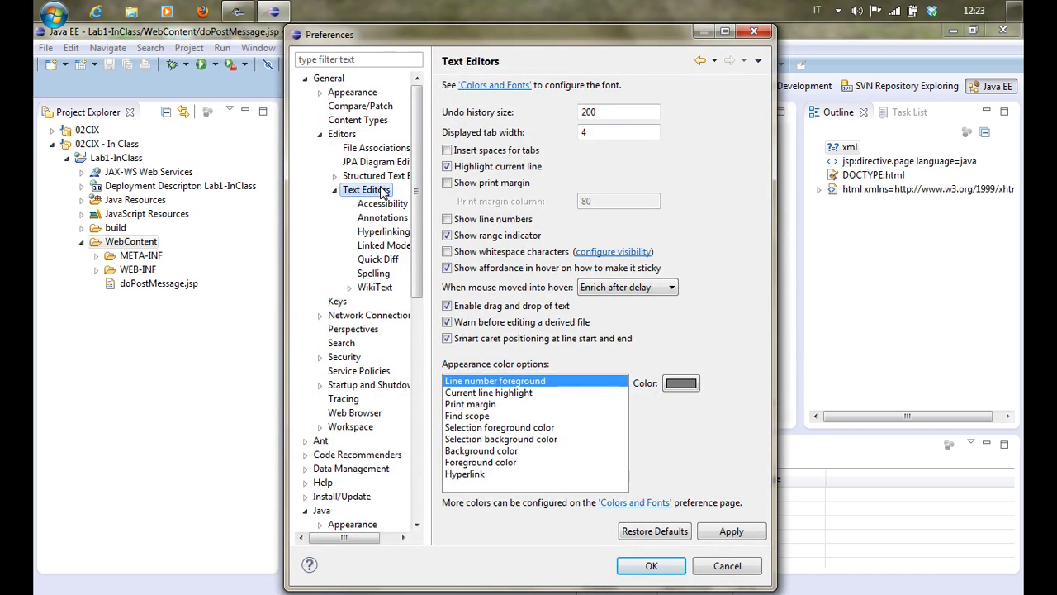
click(664, 502)
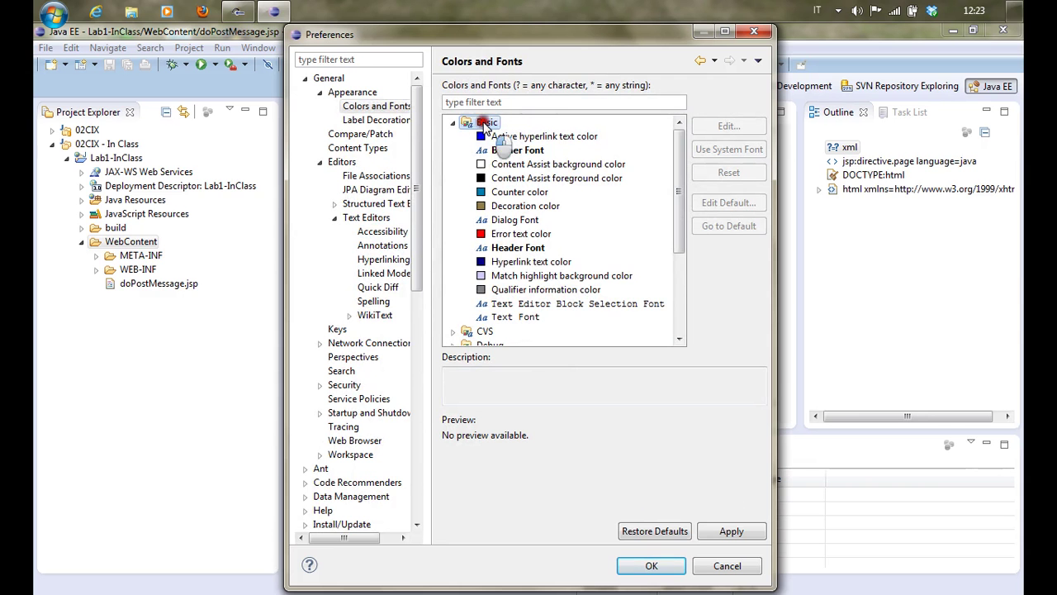
Set the basic Text Font to Consolas size 16, apply it and close the preferences.
scroll(521, 310, down, 3)
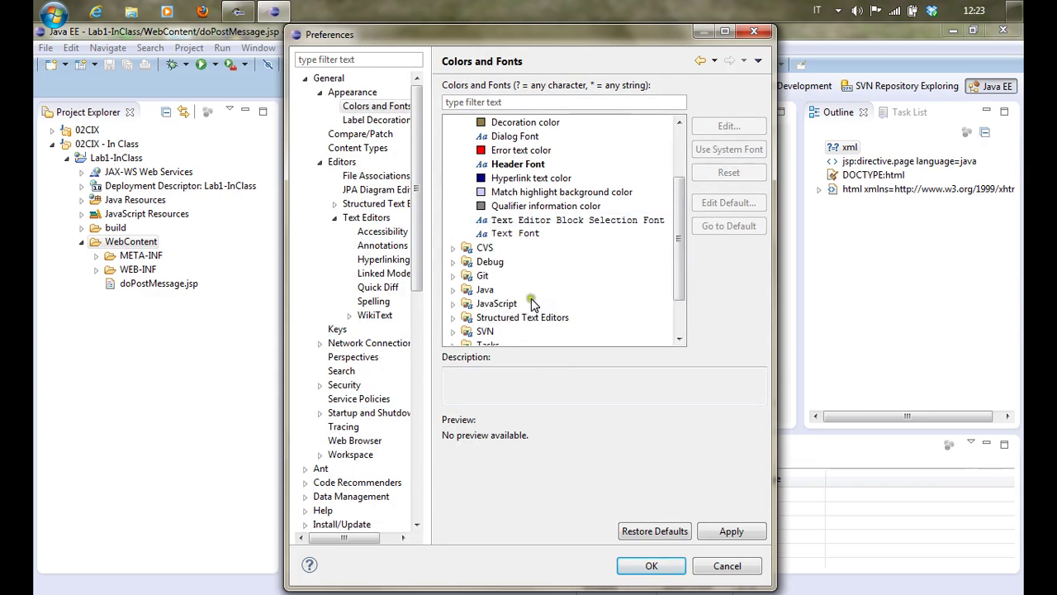
scroll(521, 310, down, 1)
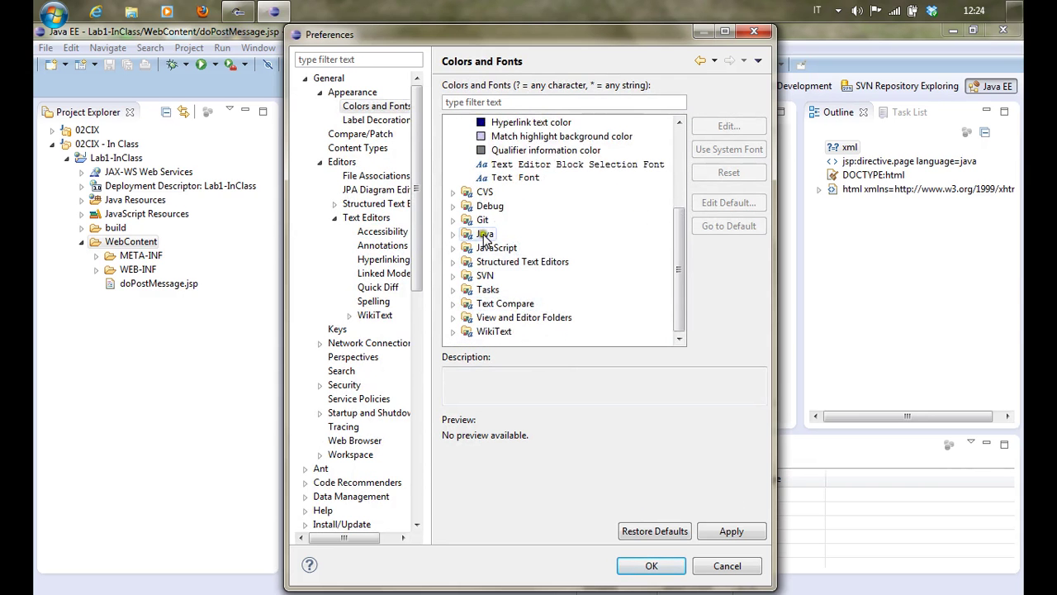
scroll(486, 240, up, 4)
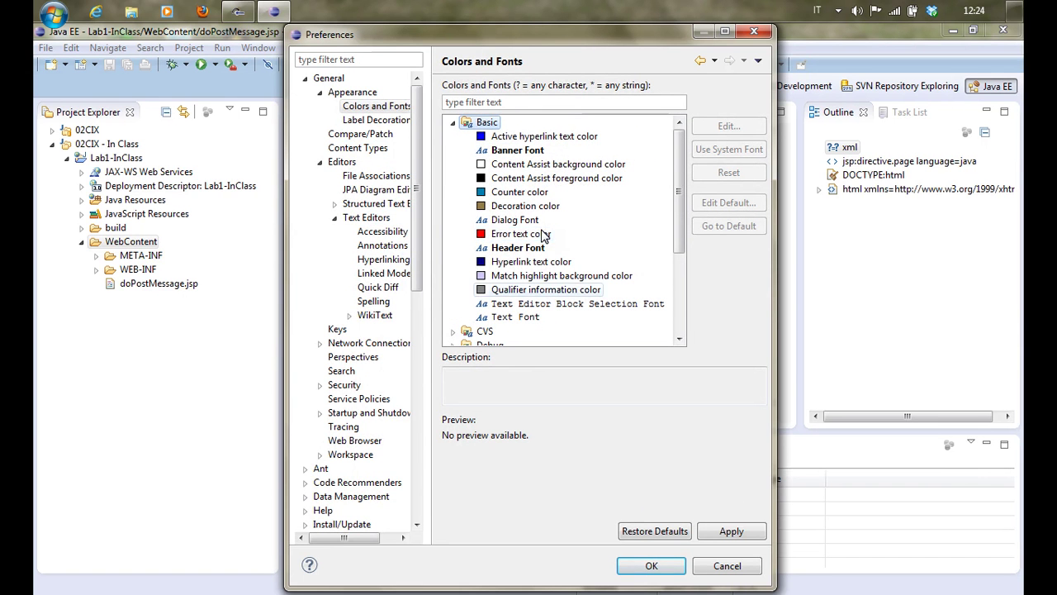
click(526, 318)
click(725, 135)
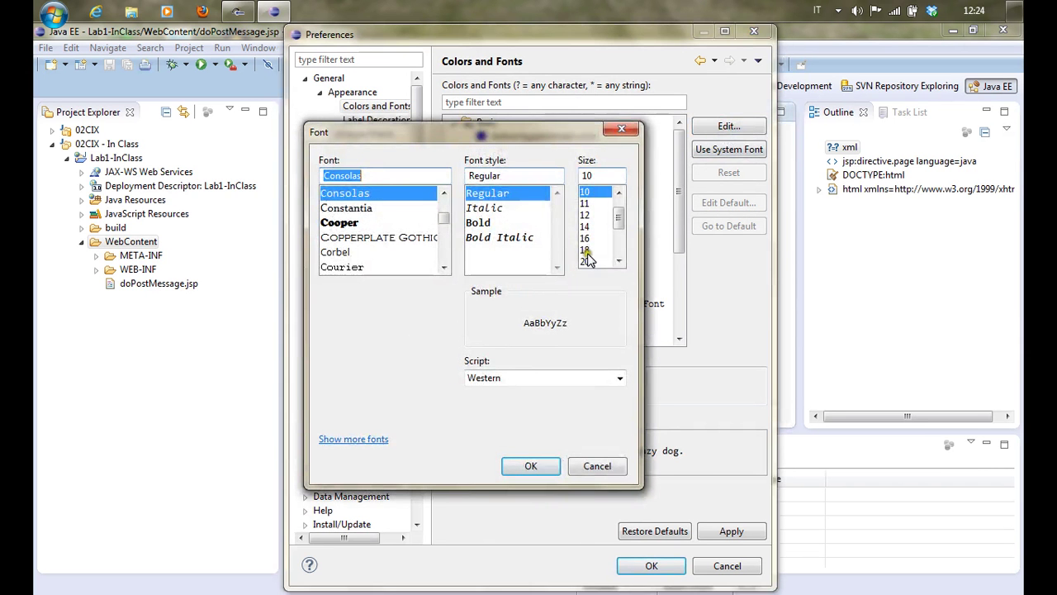
click(588, 238)
click(532, 466)
click(748, 533)
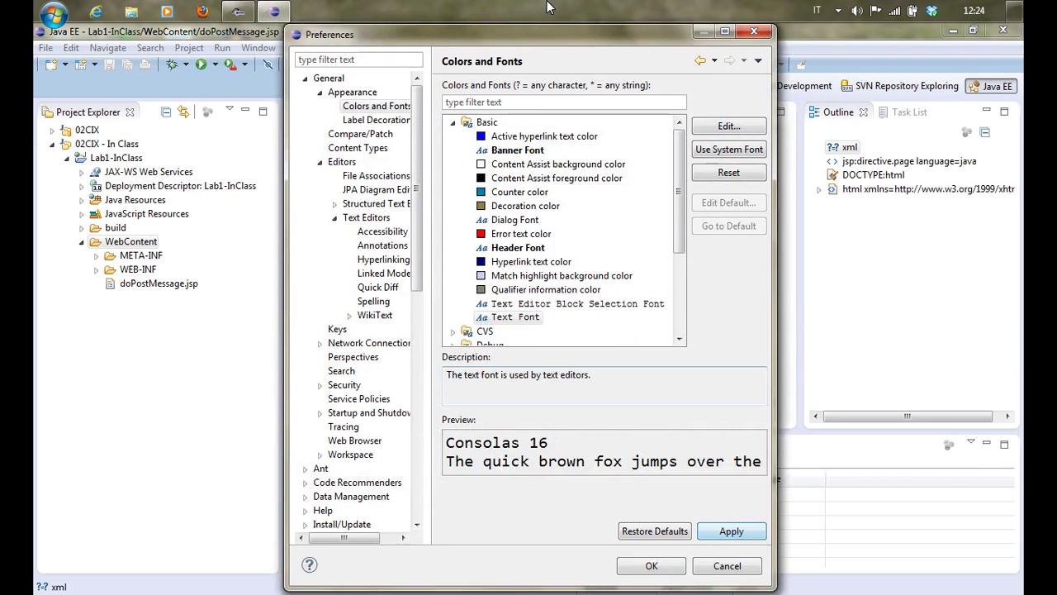
drag(562, 33, 650, 33)
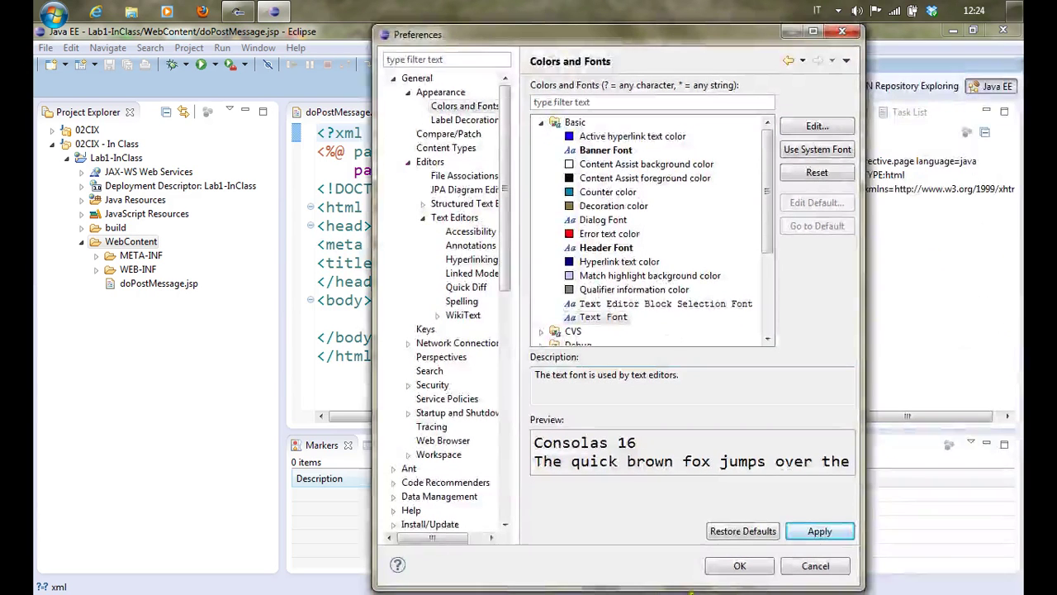
click(739, 566)
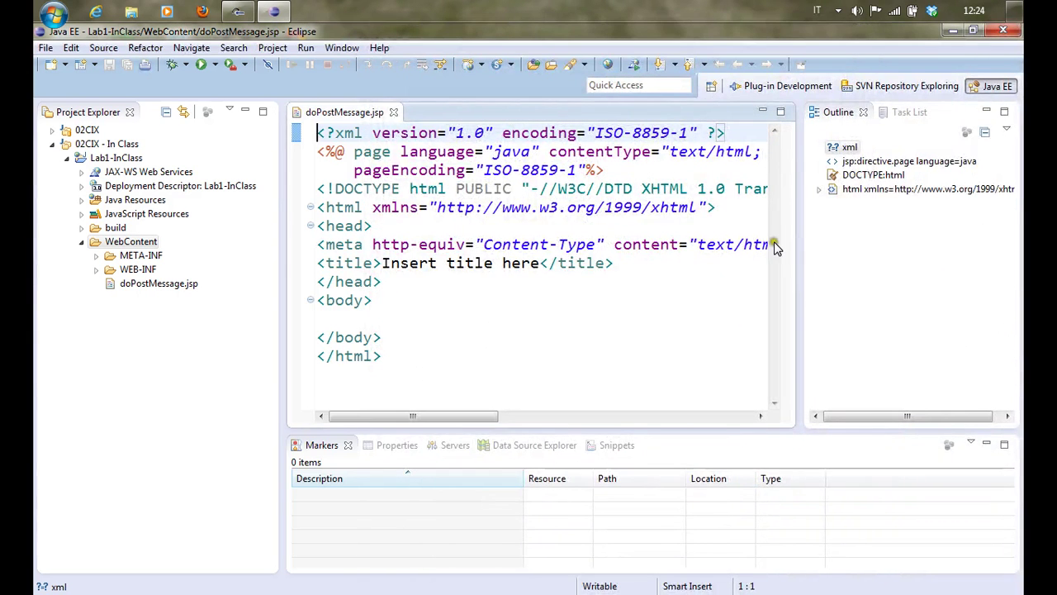